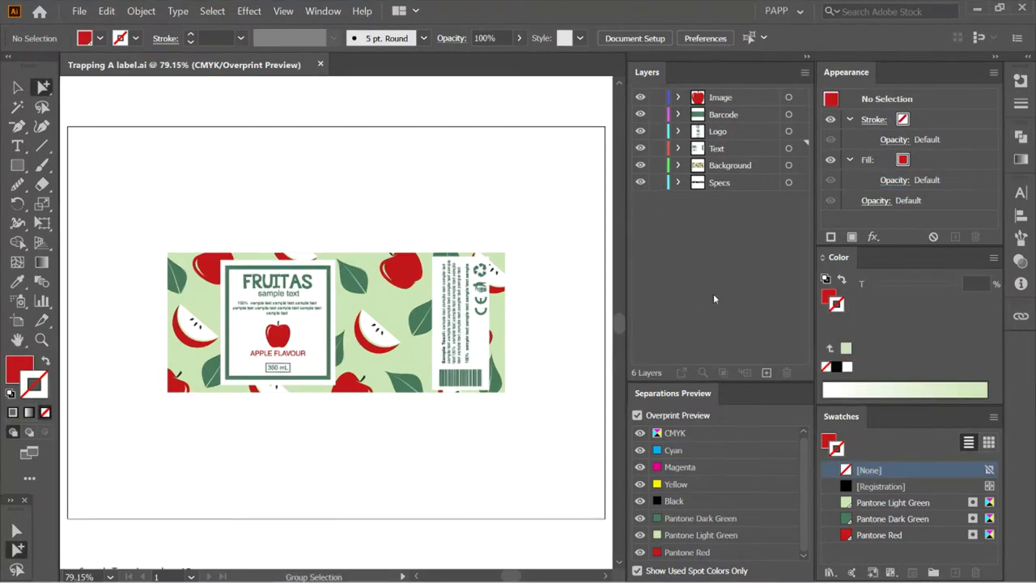
Read the sample trapping and holdback values noted below the label artwork.
drag(512, 230, 512, 217)
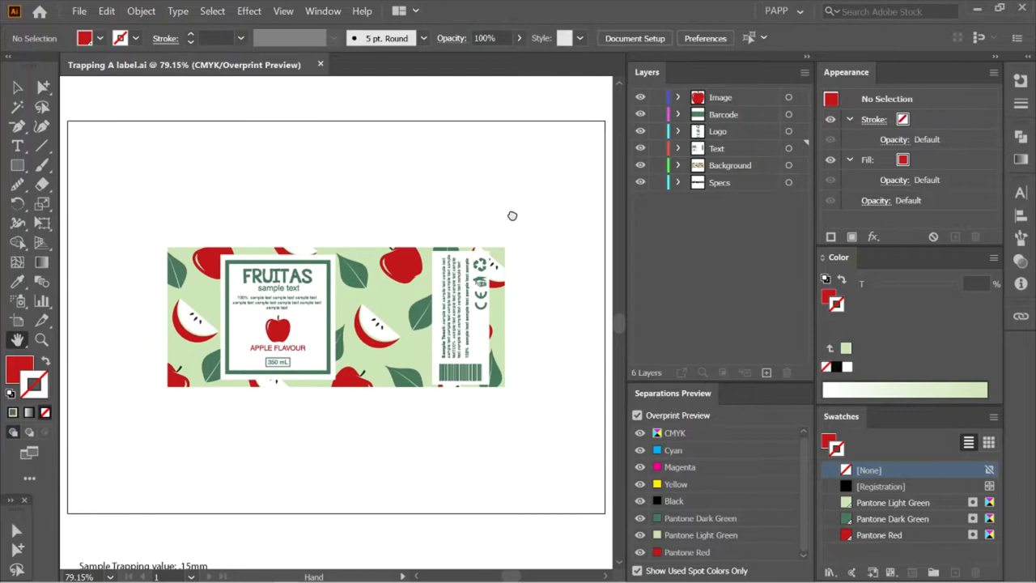
drag(382, 429, 414, 297)
key(z)
drag(101, 419, 271, 481)
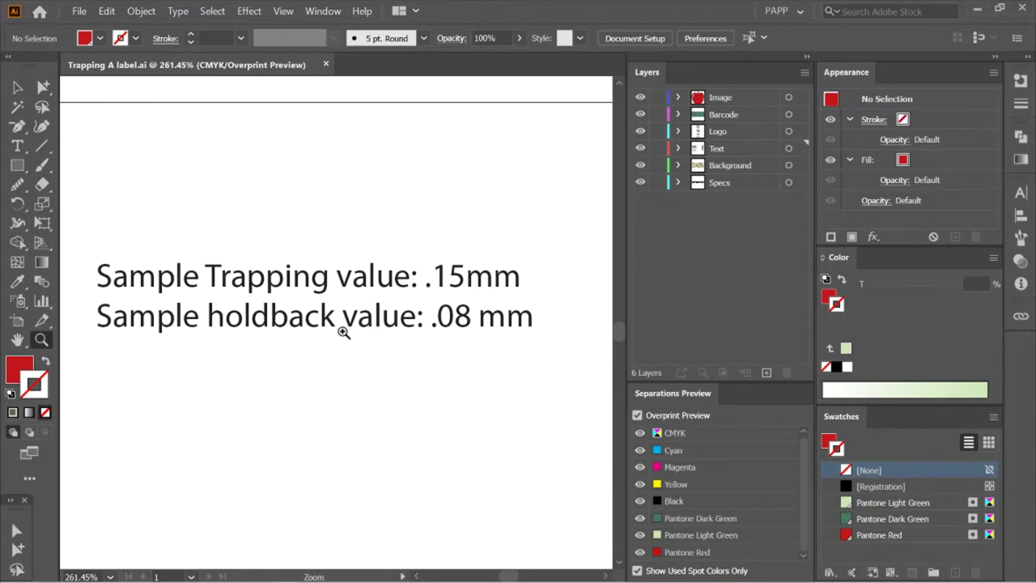
key(ctrl+0)
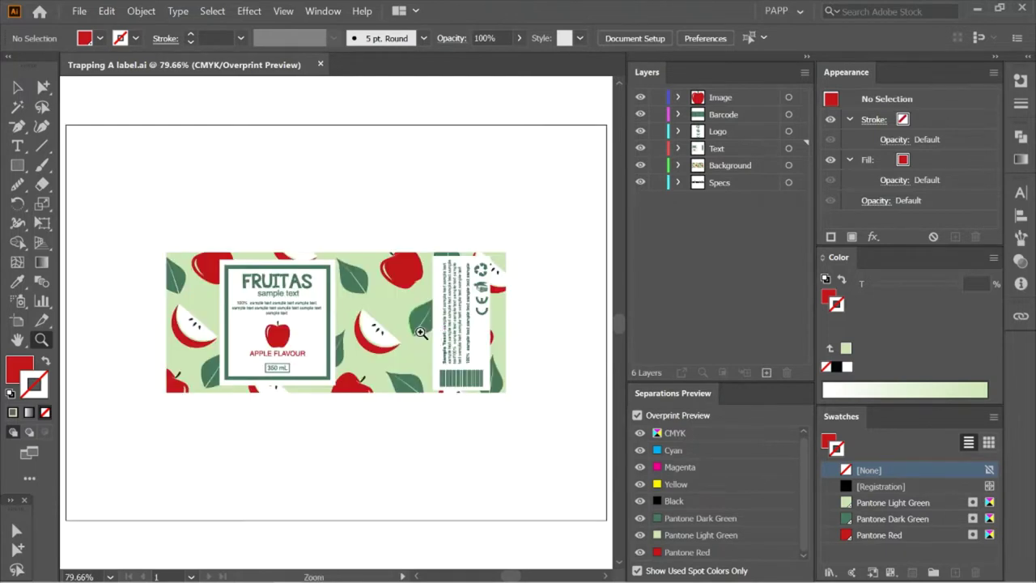
Examine the artwork on the Background, Text, Logo, Barcode and Image layers by showing them separately.
click(44, 86)
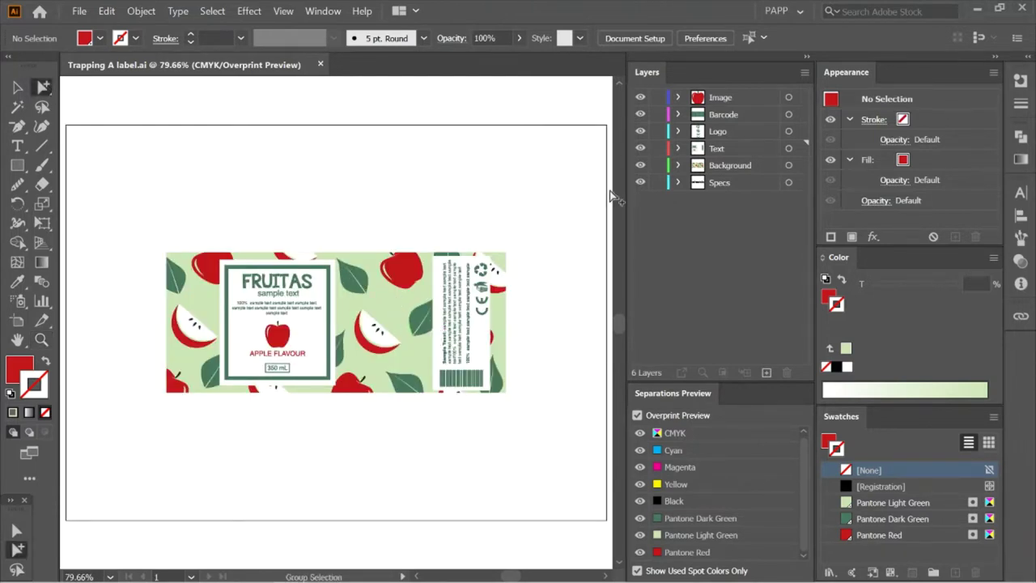
drag(642, 153, 645, 121)
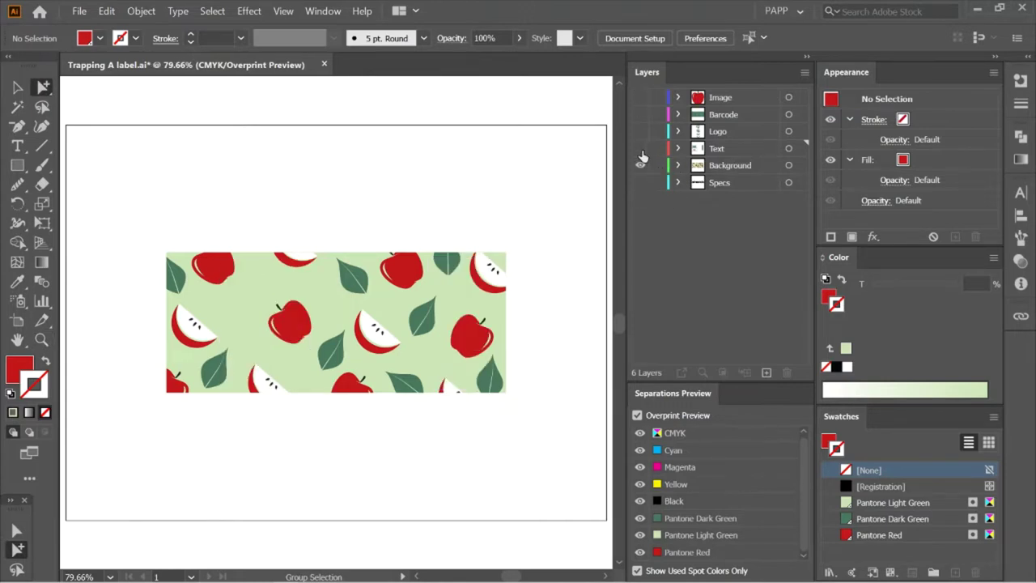
alt+click(640, 149)
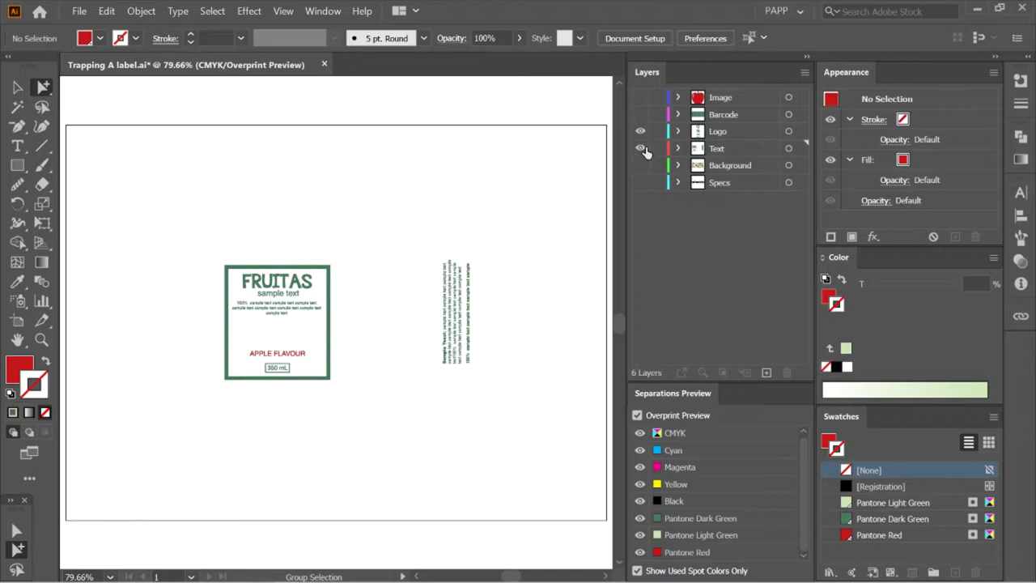
click(640, 148)
click(640, 131)
click(641, 114)
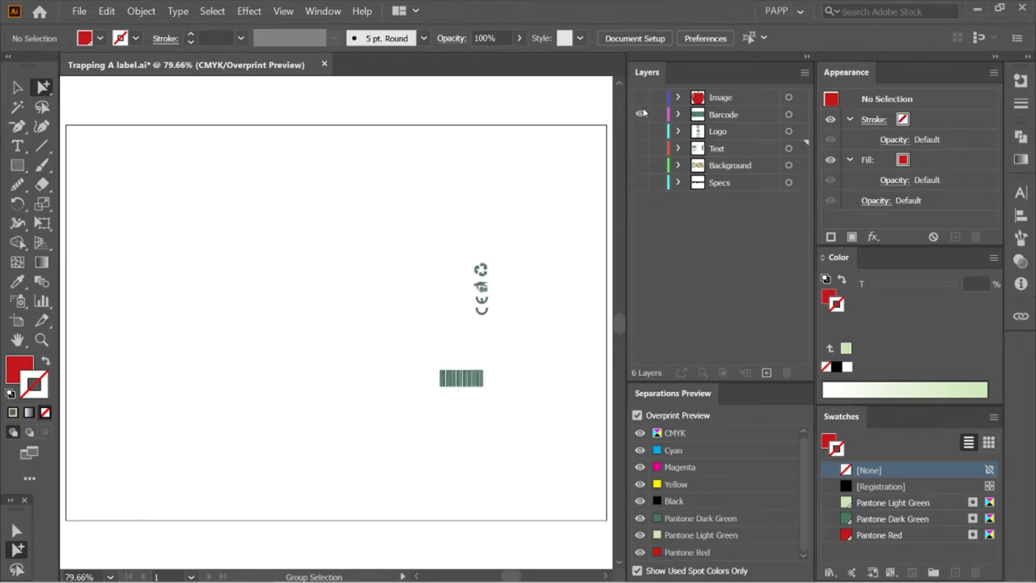
click(640, 97)
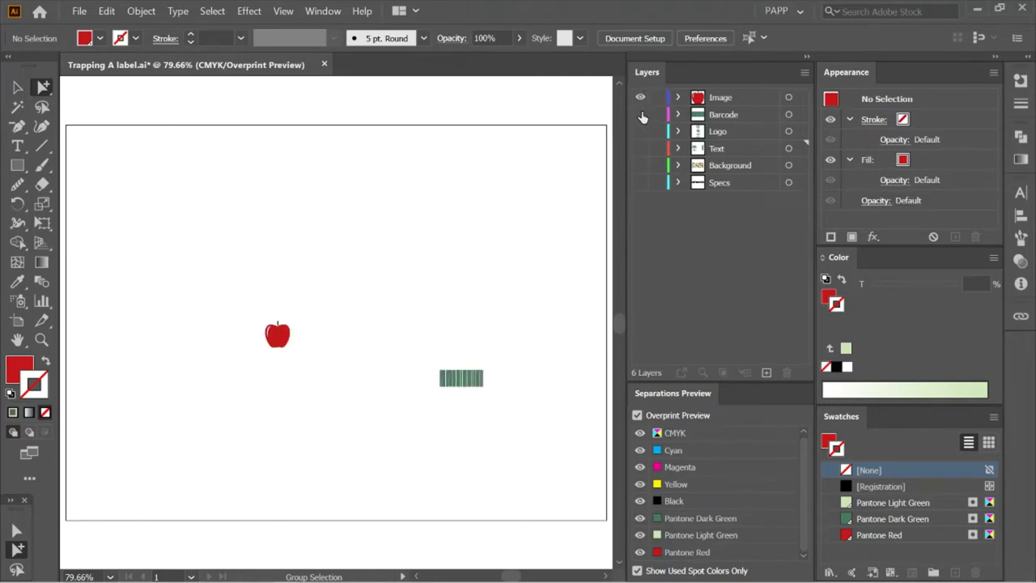
Show the Background layer and hide all the other layers.
click(640, 114)
click(640, 114)
click(640, 165)
drag(637, 120, 640, 96)
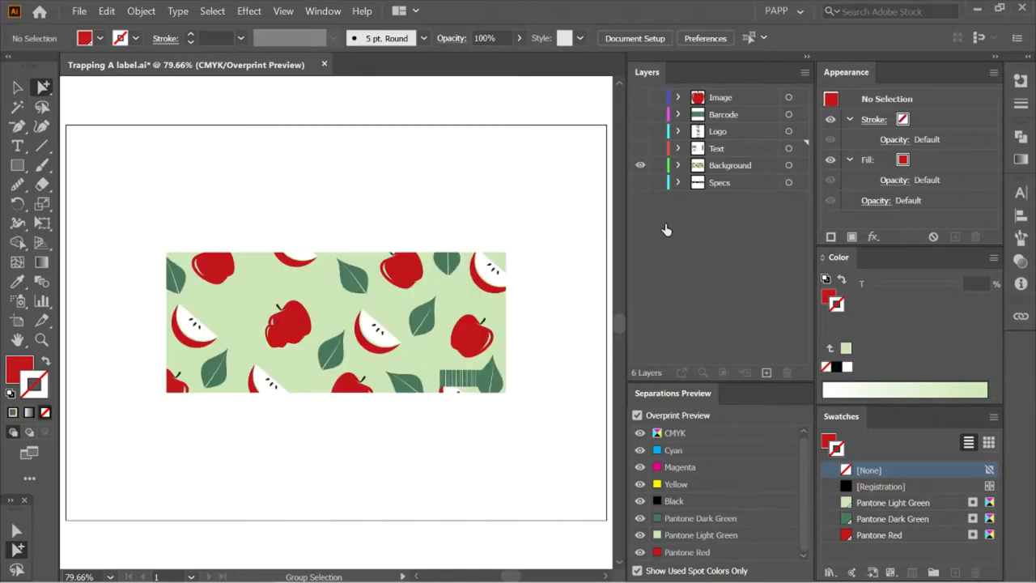
Select all dark green leaf artwork by matching fill and stroke, and combine it into one compound path.
key(z)
drag(151, 232, 523, 414)
drag(246, 348, 259, 336)
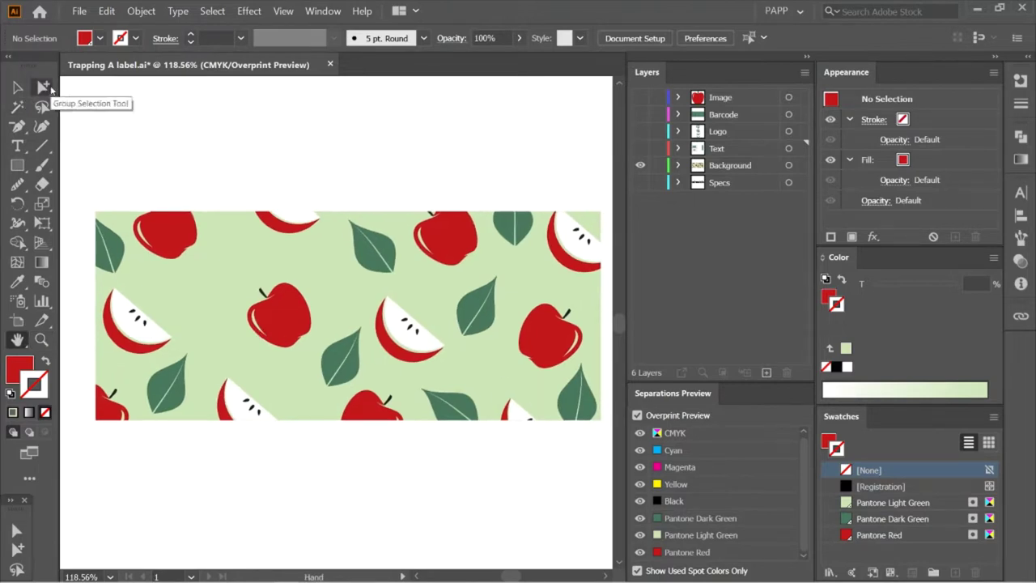
click(47, 88)
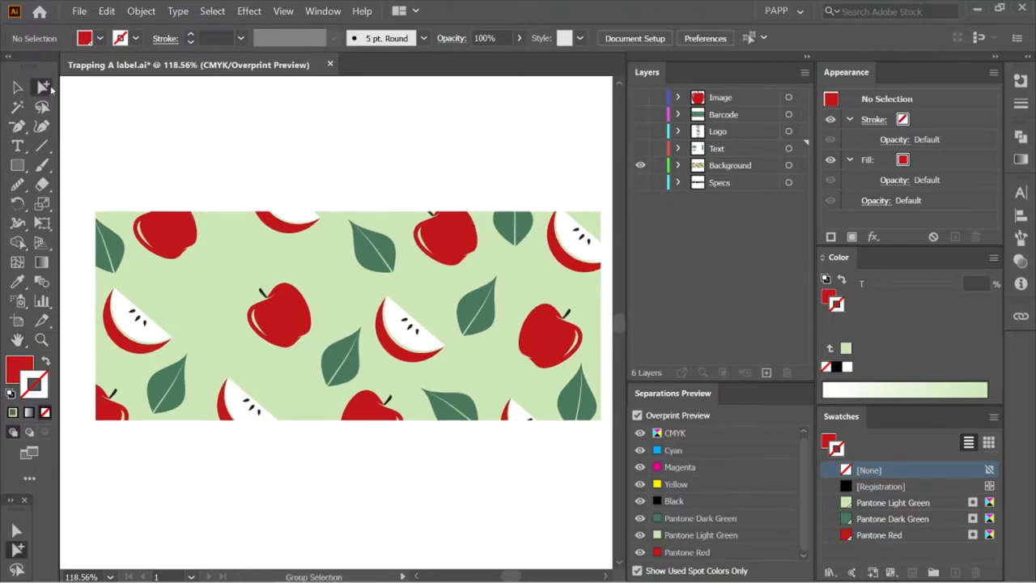
click(116, 242)
click(212, 10)
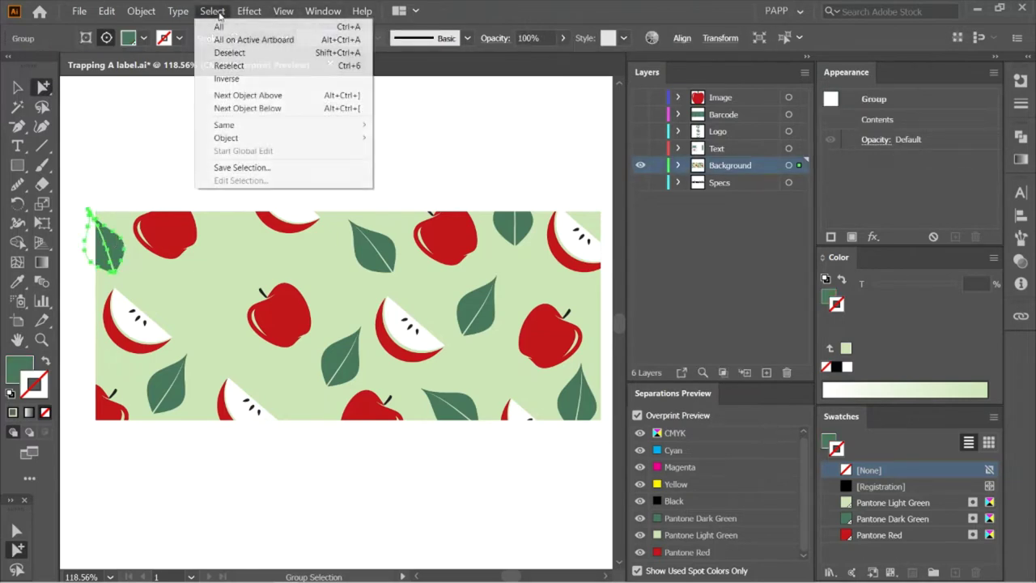
mouse_move(245, 123)
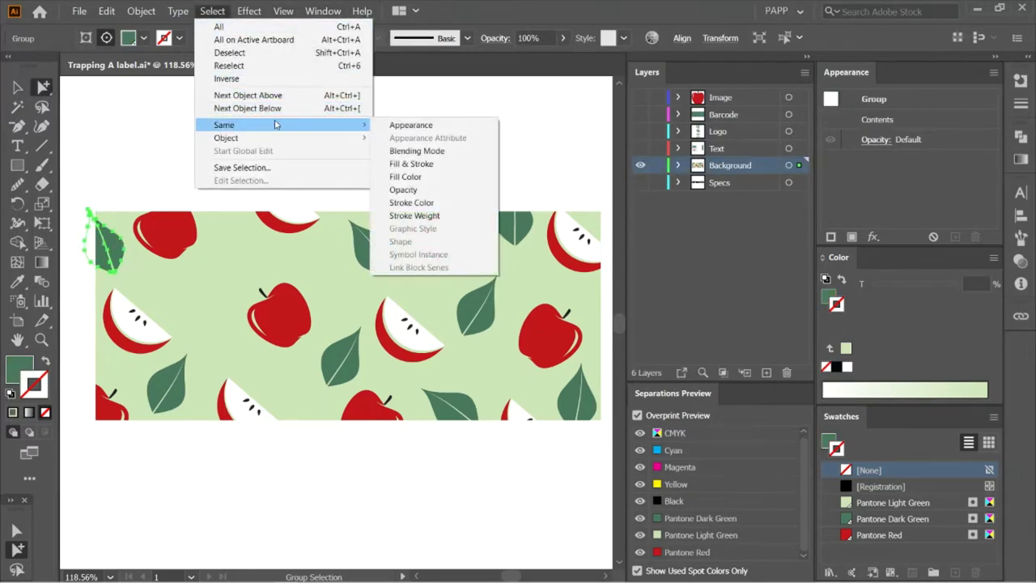
click(417, 165)
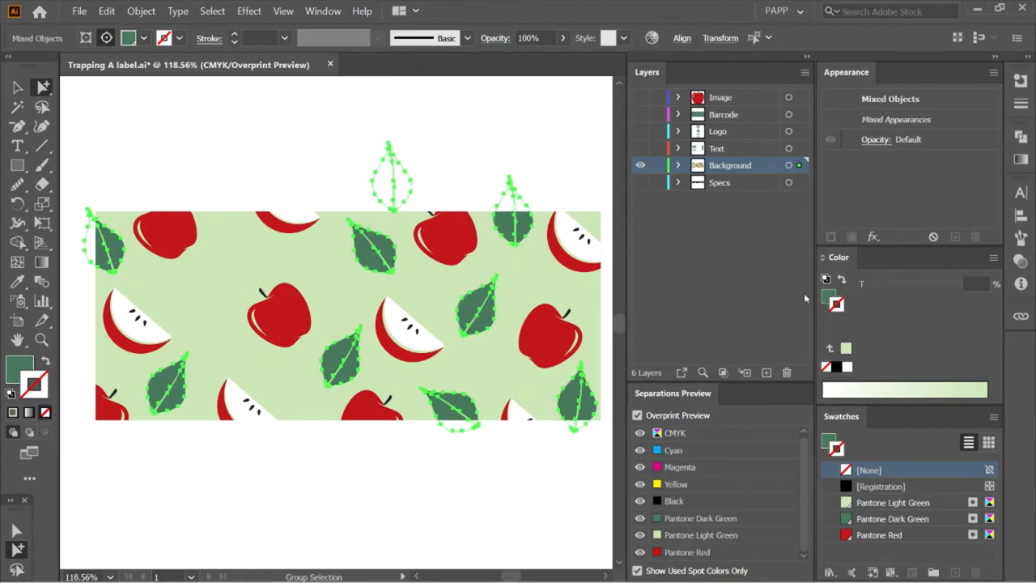
key(ctrl+8)
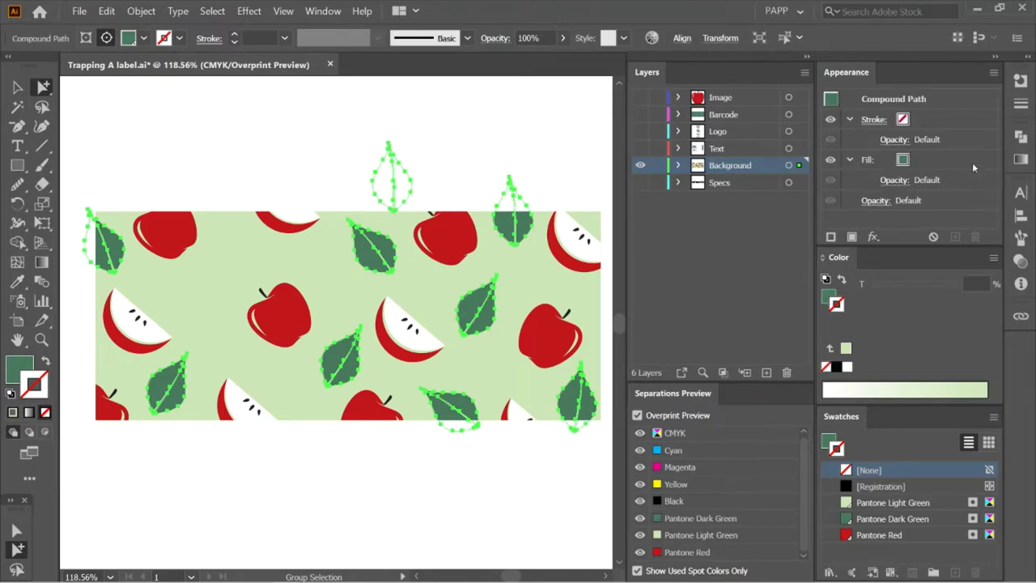
Give the leaves' compound path a Pantone Light Green stroke 0.3 mm wide.
click(972, 162)
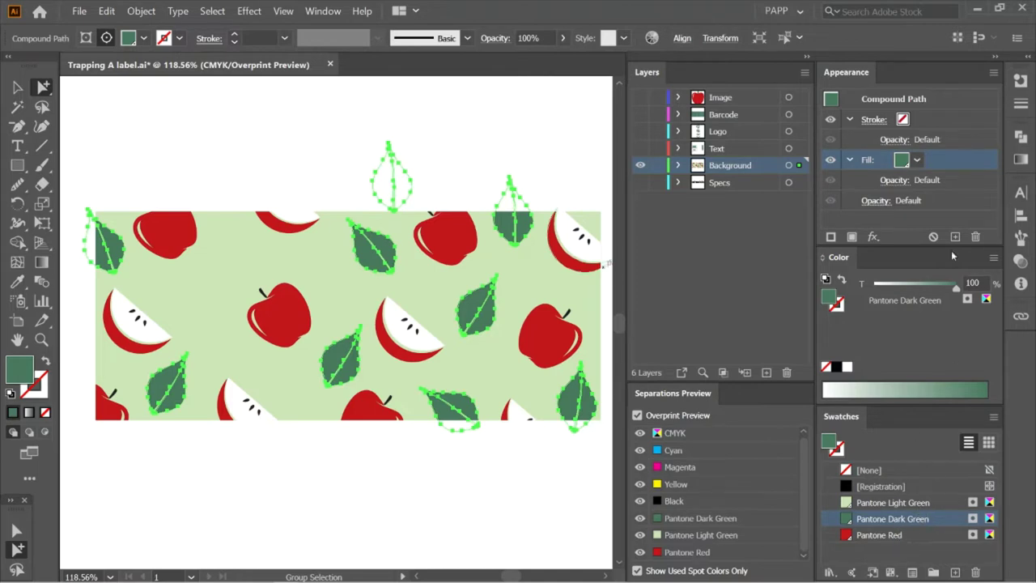
click(945, 121)
click(923, 505)
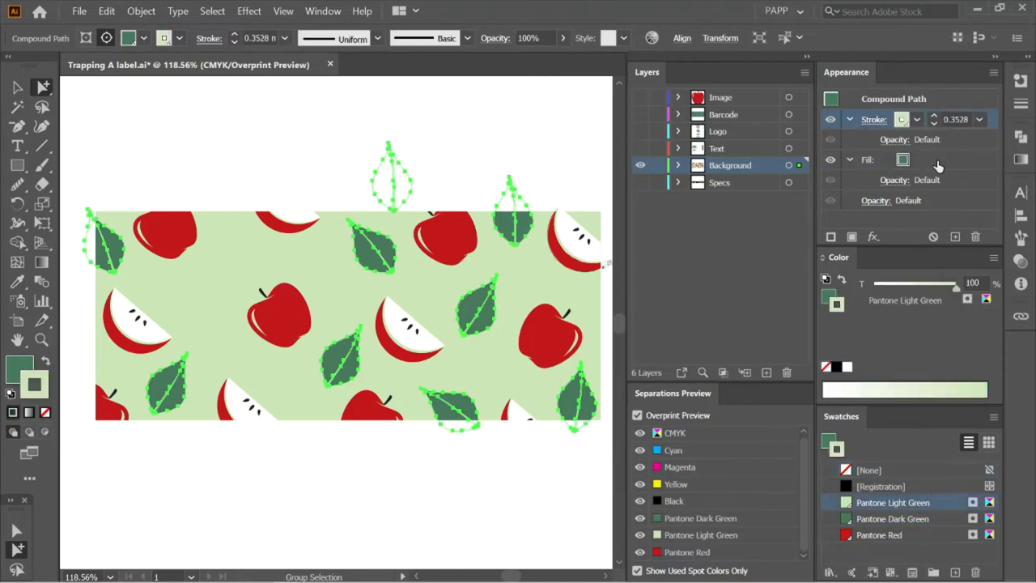
click(957, 119)
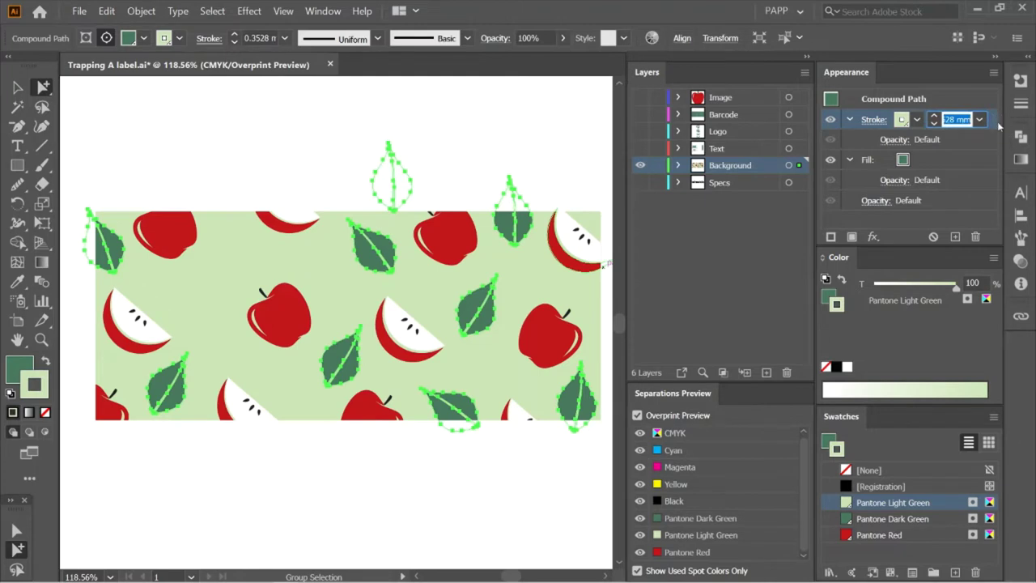
text(3)
key(Return)
Set the blending mode of the leaves' light green stroke to Darken.
key(z)
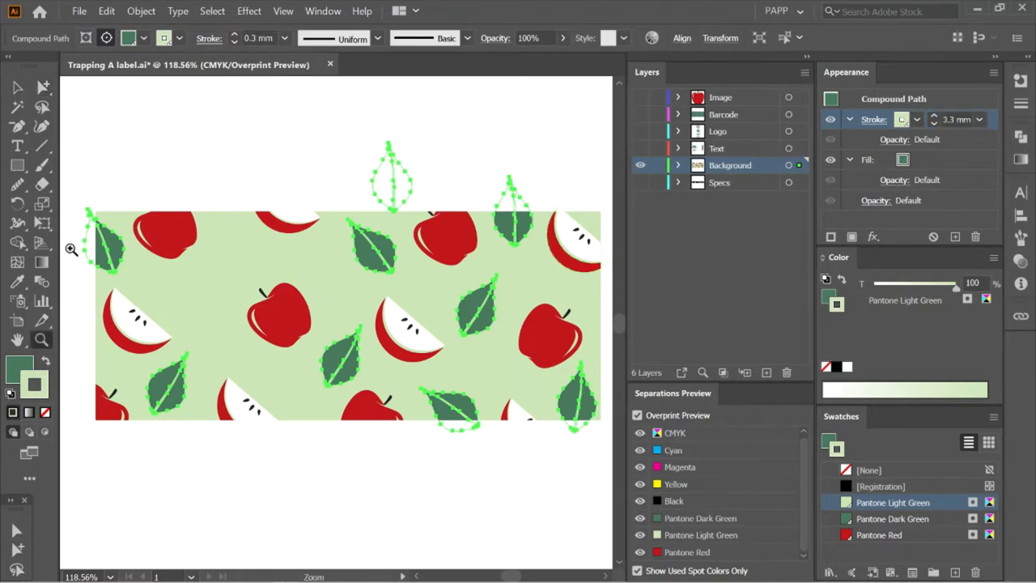
drag(107, 251, 135, 274)
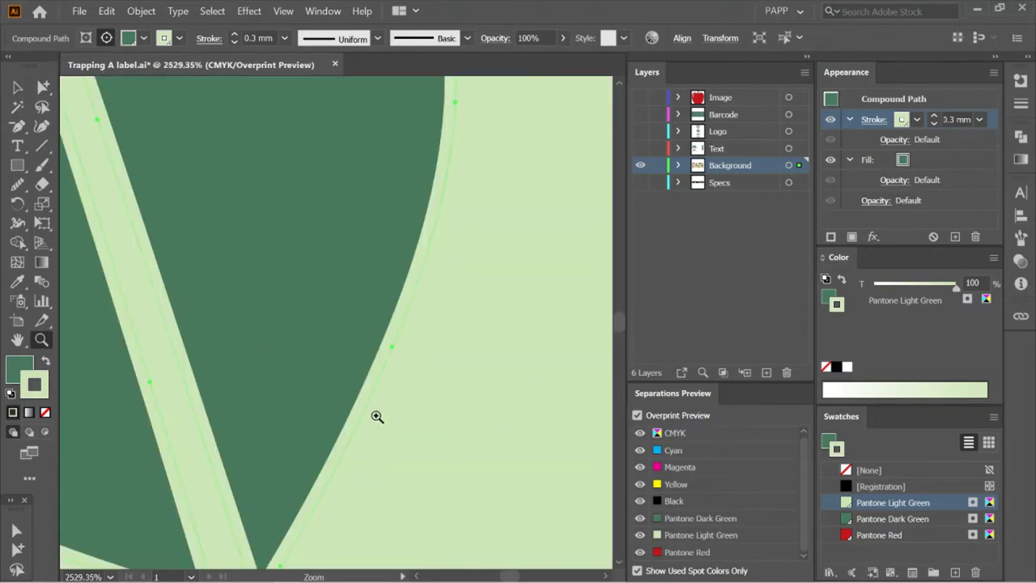
key(space)
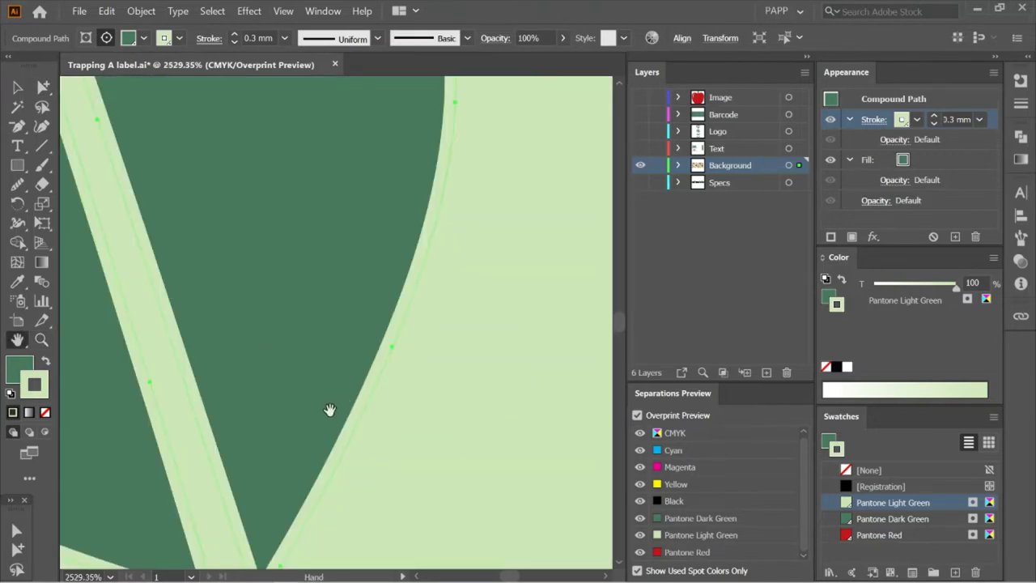
drag(328, 409, 364, 325)
click(894, 139)
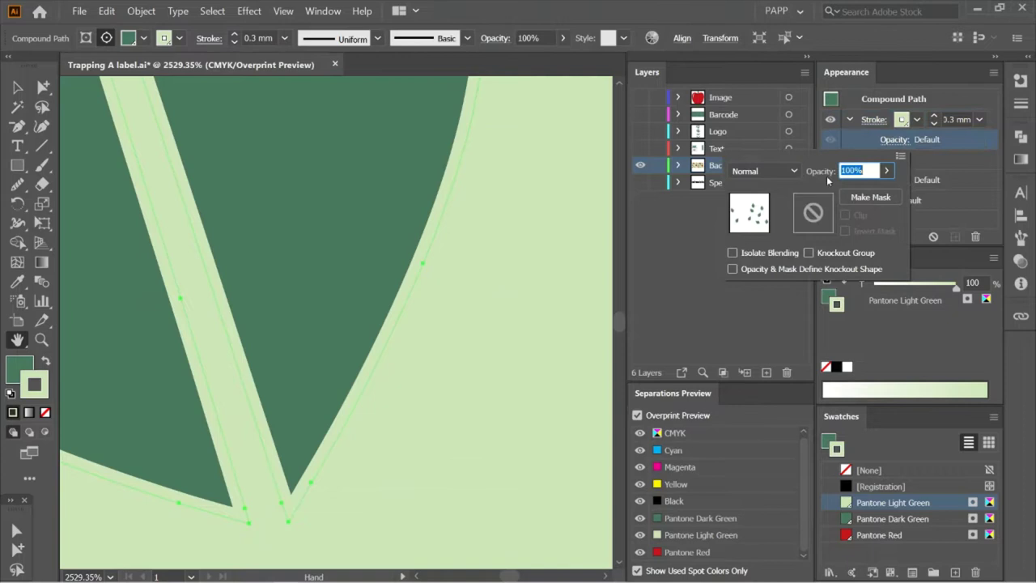
click(765, 171)
click(748, 209)
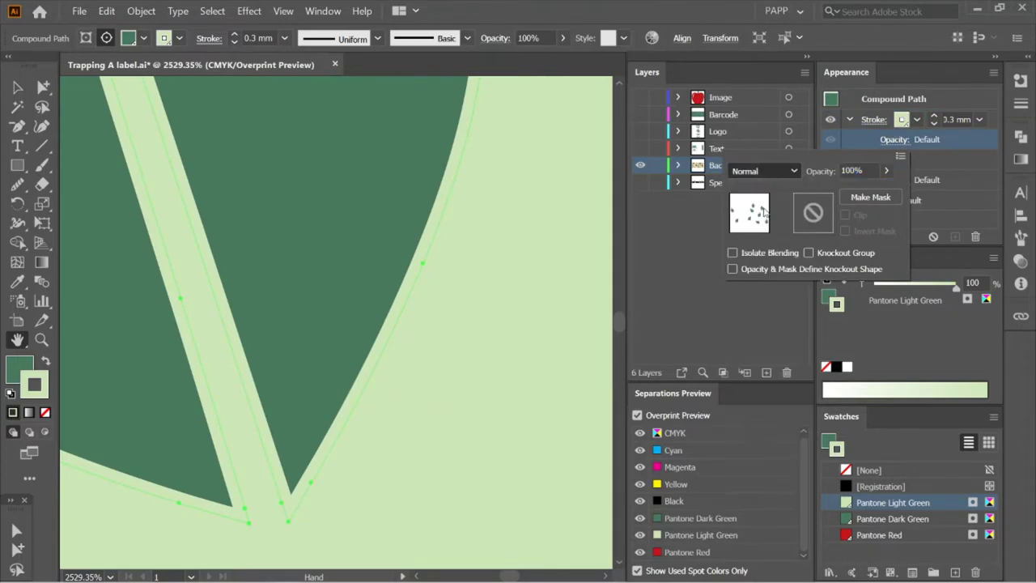
click(731, 328)
Examine the trap along the edges and veins of the leaves across the whole background pattern.
drag(398, 204, 479, 296)
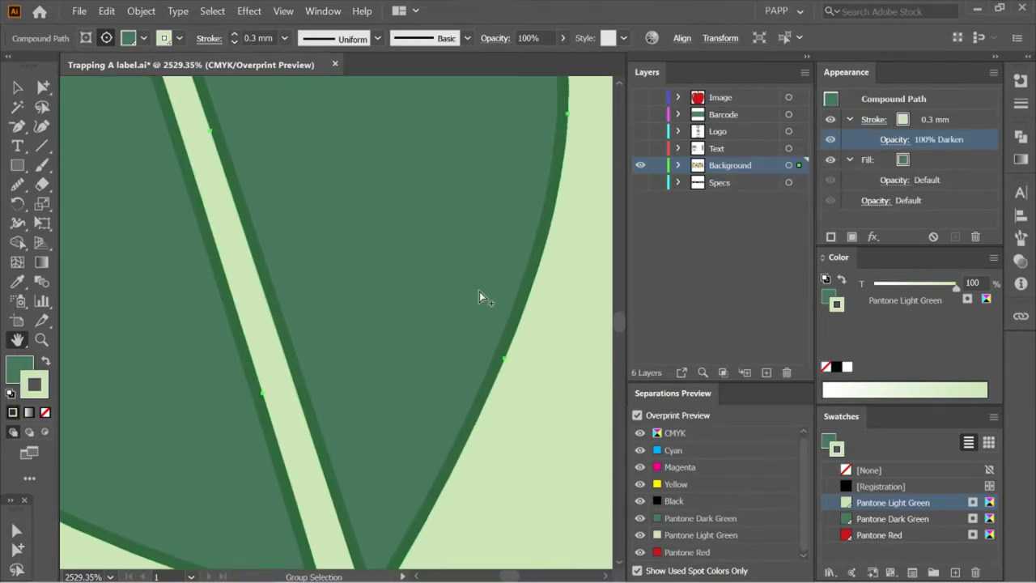
key(ctrl+0)
drag(200, 343, 244, 388)
key(ctrl+alt+0)
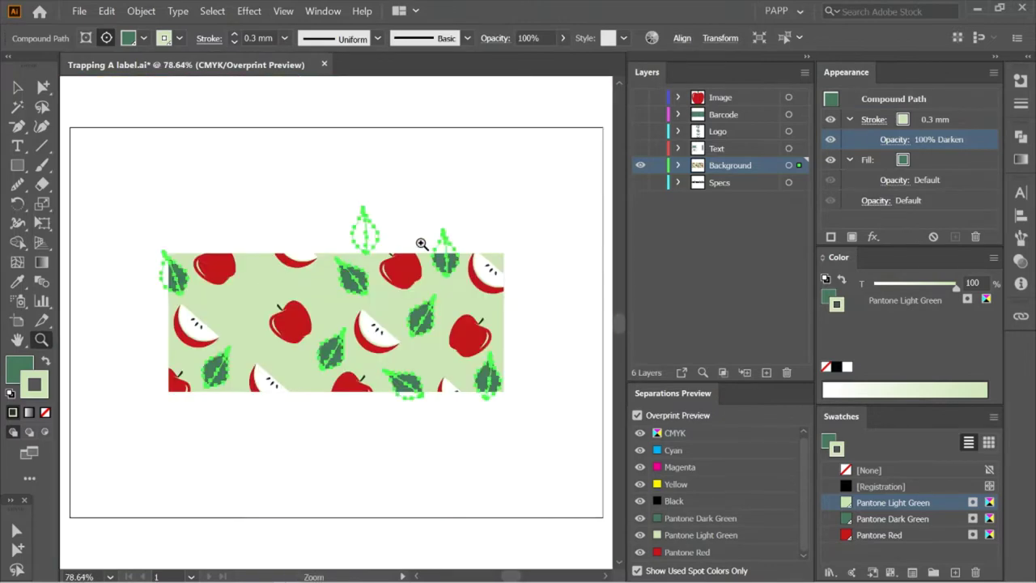
drag(327, 250, 374, 308)
key(space)
drag(482, 442, 466, 154)
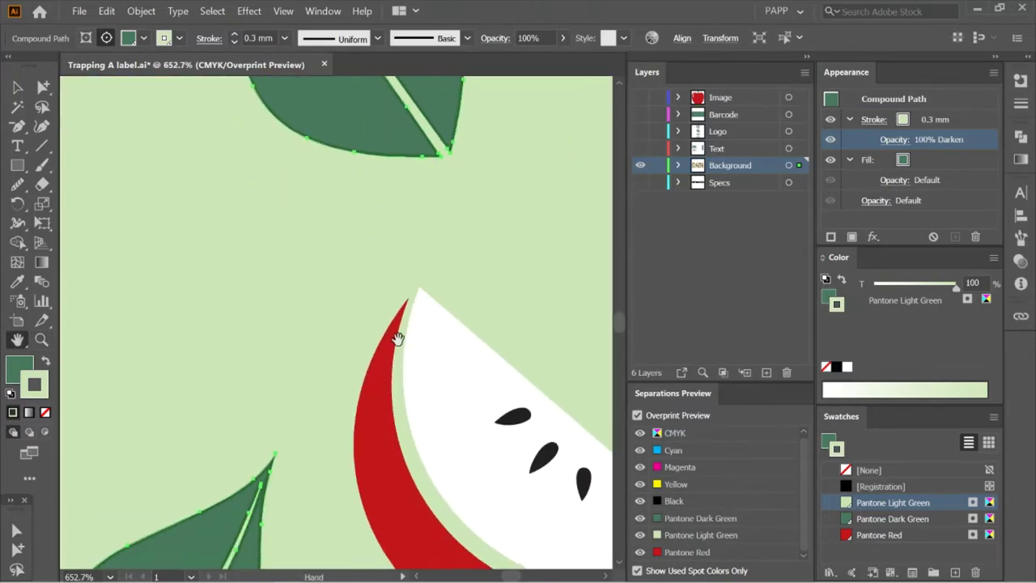
drag(360, 423, 486, 105)
mouse_move(391, 456)
mouse_down()
mouse_move(450, 285)
mouse_move(505, 402)
mouse_up()
scroll(450, 285, down, 4)
key(ctrl+0)
key(z)
drag(181, 136, 390, 357)
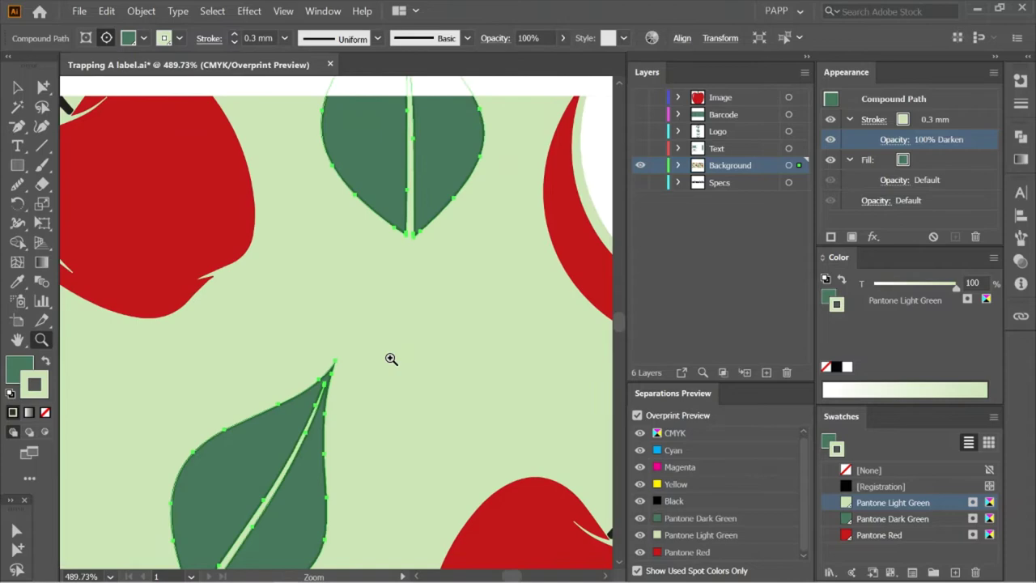
key(h)
scroll(405, 219, down, 8)
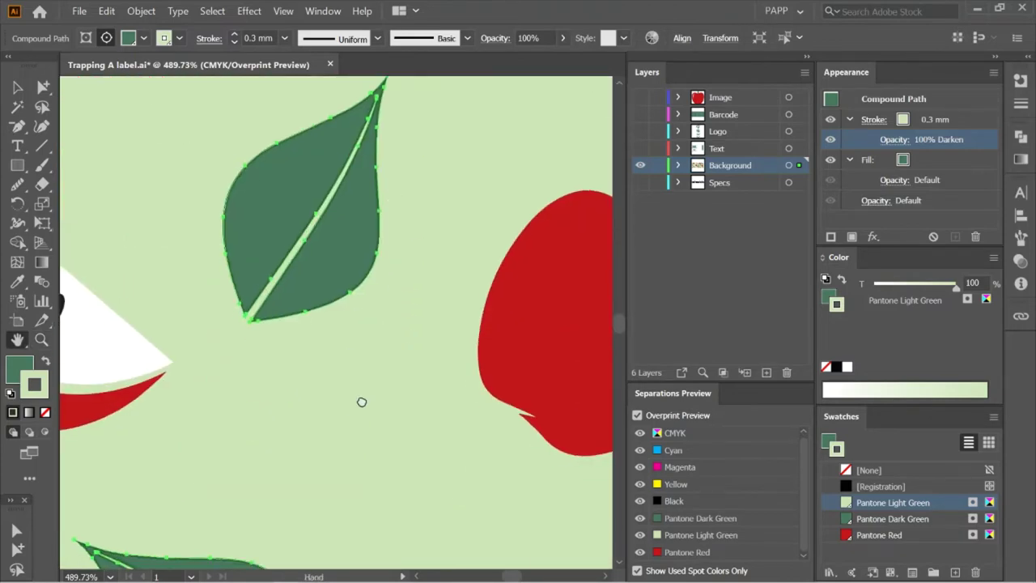
scroll(348, 331, right, 10)
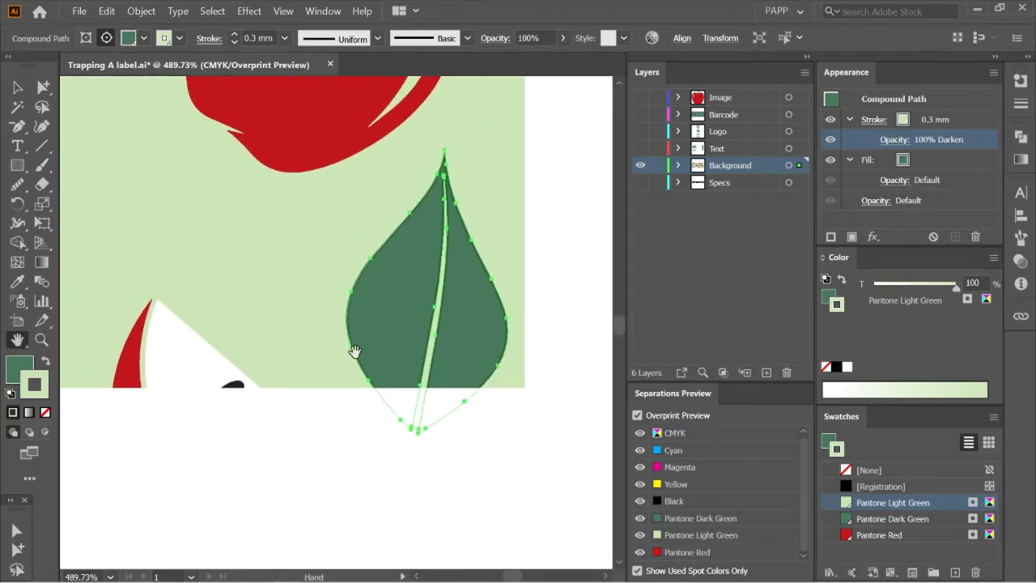
key(ctrl+0)
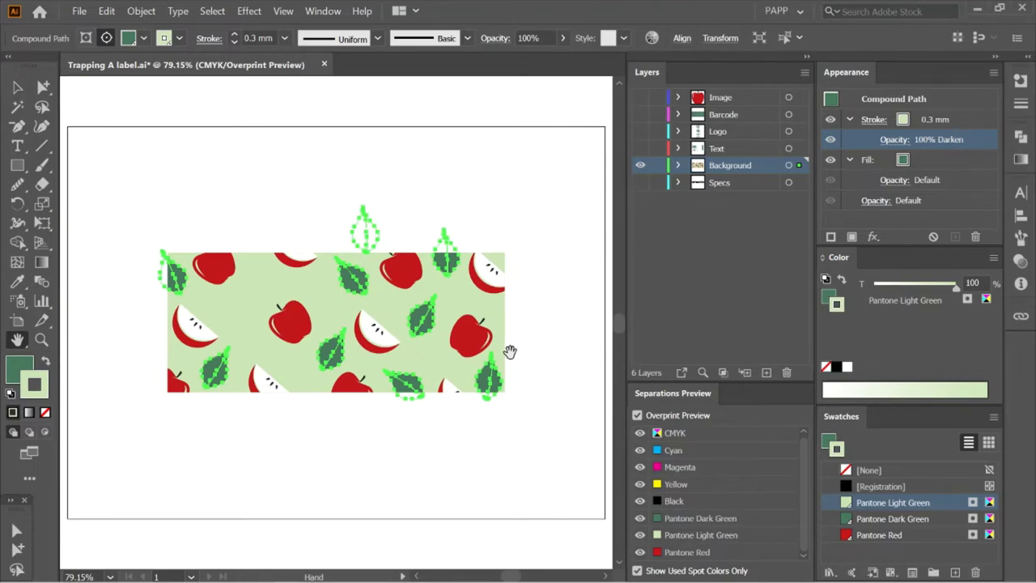
Select all red apple artwork by matching fill and stroke, and try to combine it into one compound path.
key(z)
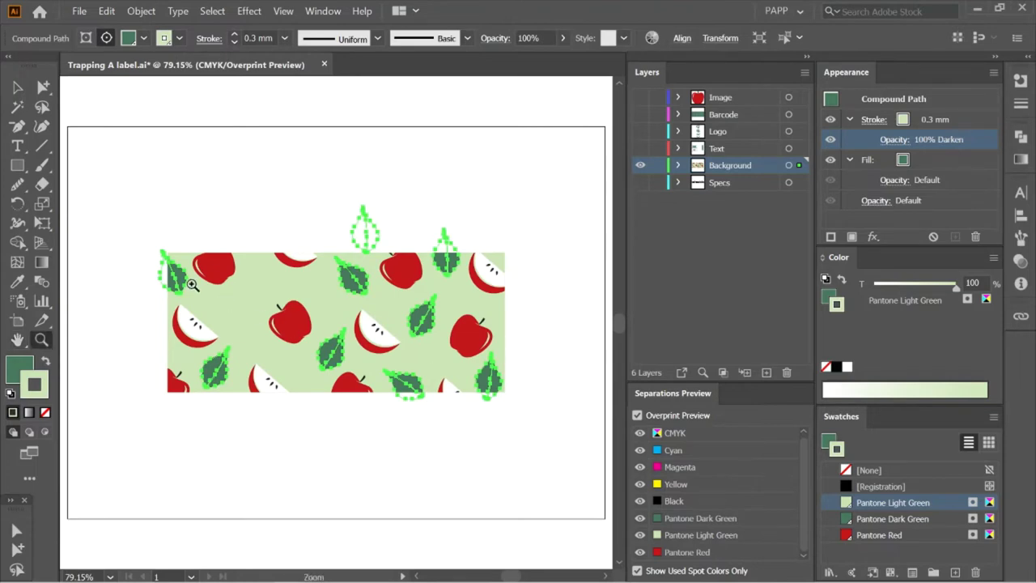
drag(115, 175, 552, 445)
alt+click(44, 88)
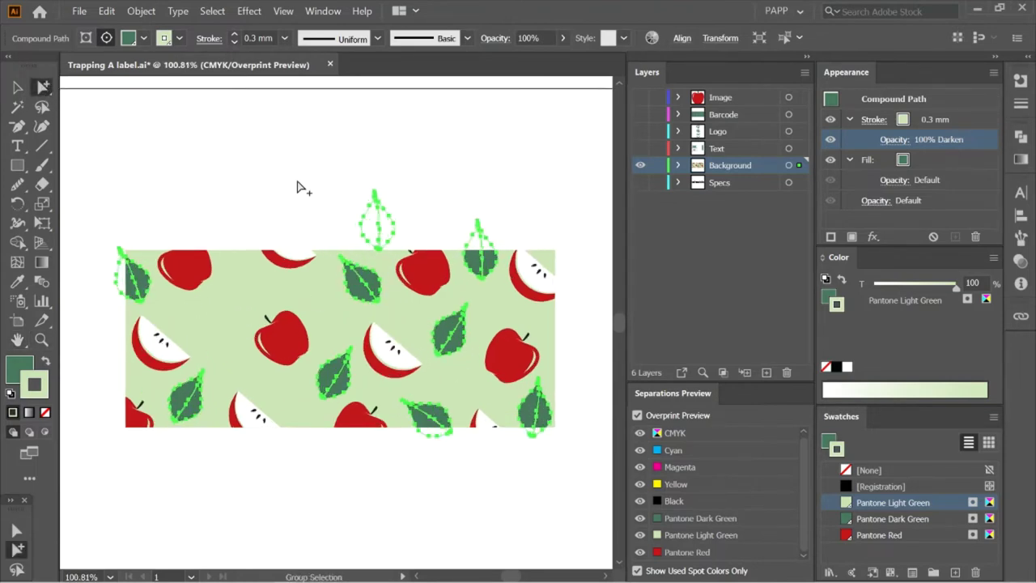
click(294, 155)
click(183, 273)
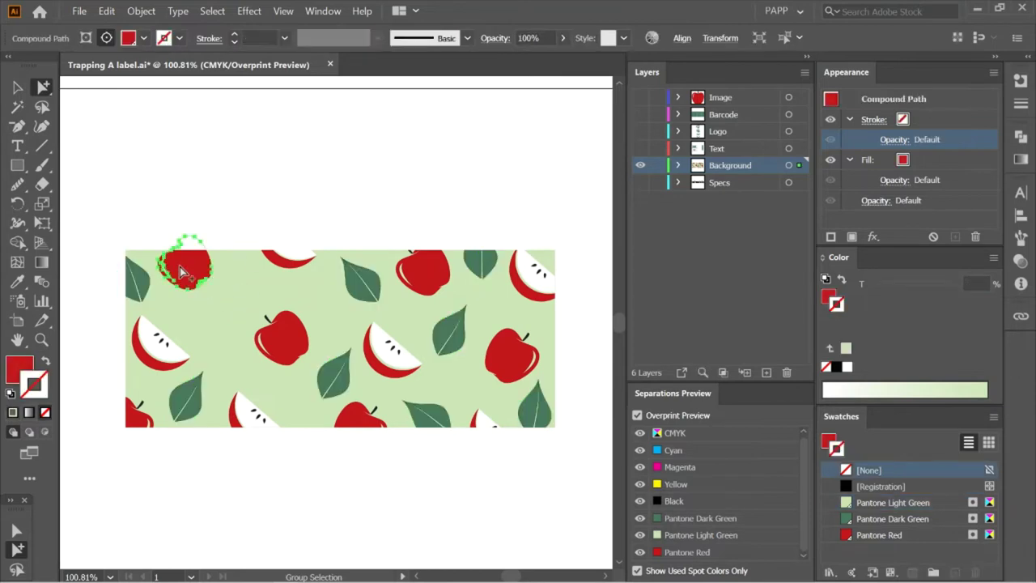
click(216, 11)
mouse_move(241, 128)
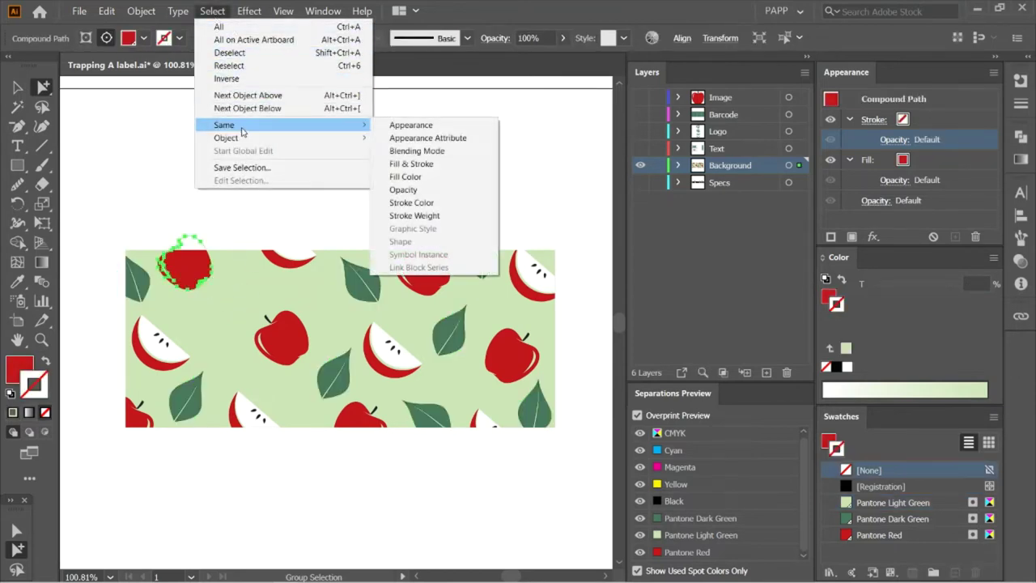
click(409, 164)
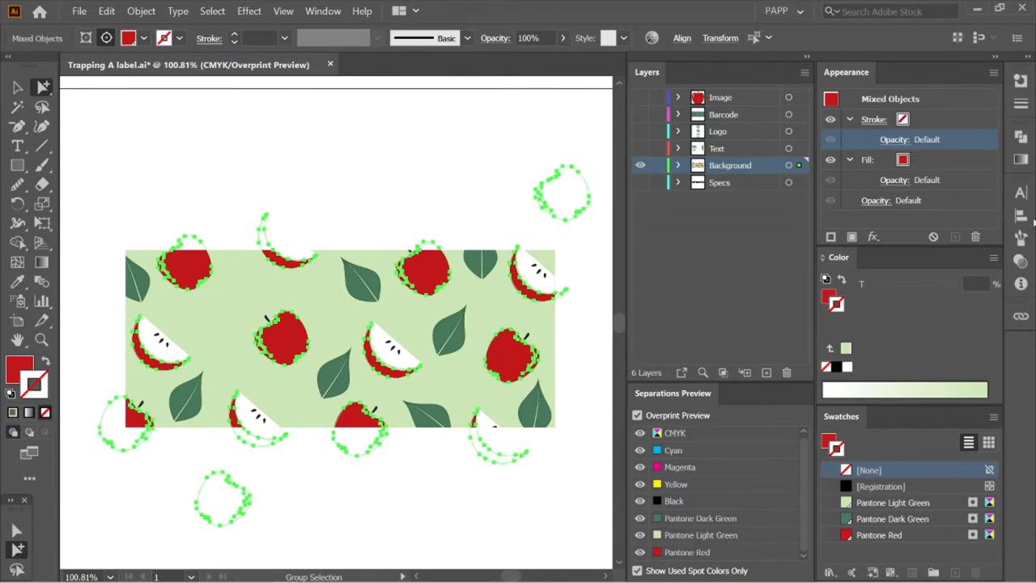
key(ctrl+8)
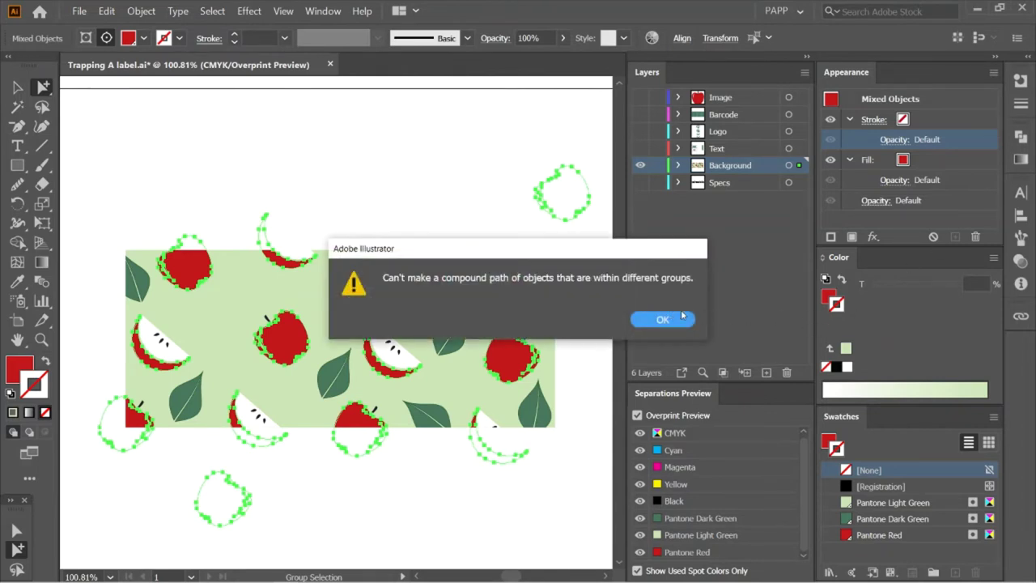
click(665, 322)
Give the selected red apple shapes a Pantone Light Green stroke 0.3 mm wide.
key(z)
drag(123, 298, 371, 396)
click(893, 503)
click(959, 119)
text(0.3)
key(Return)
Set the blending mode of the red apple shapes' light green stroke to Darken.
drag(340, 324, 403, 340)
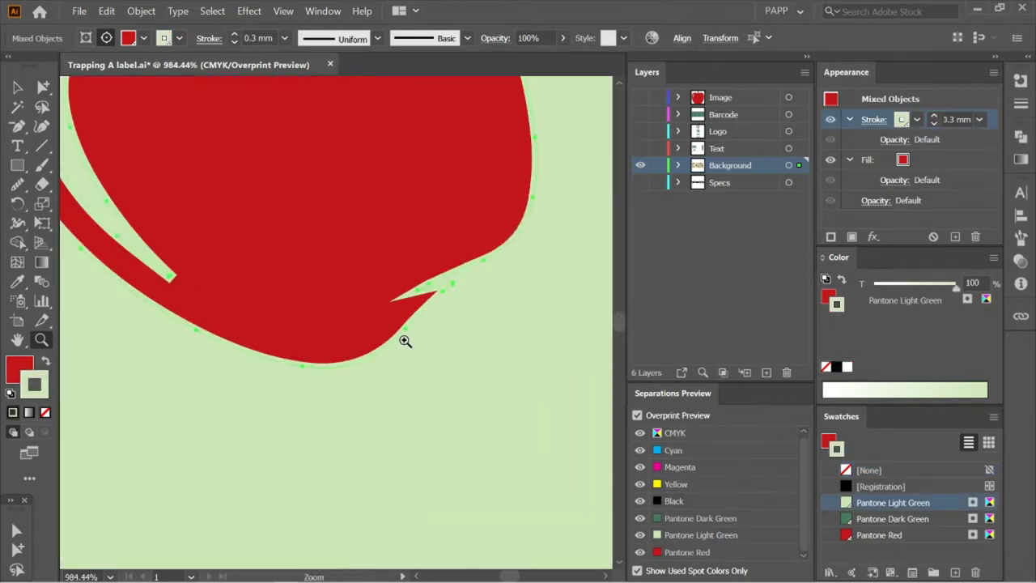
click(894, 139)
click(764, 171)
click(759, 212)
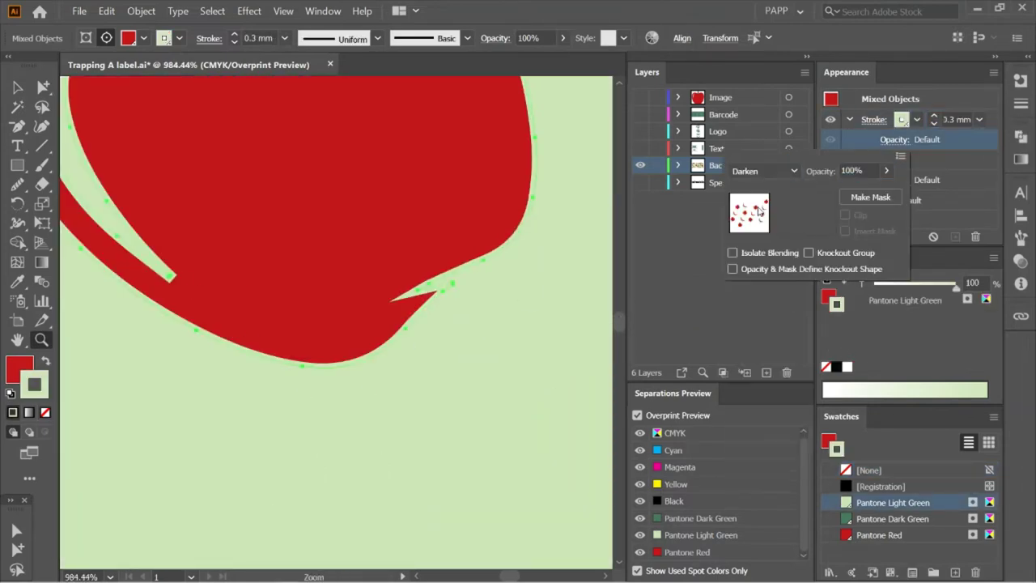
click(202, 304)
Examine the trap along the edges of the red apples and apple slices across the background pattern.
key(ctrl+alt+0)
drag(142, 300, 250, 236)
drag(300, 522, 363, 526)
drag(364, 526, 427, 488)
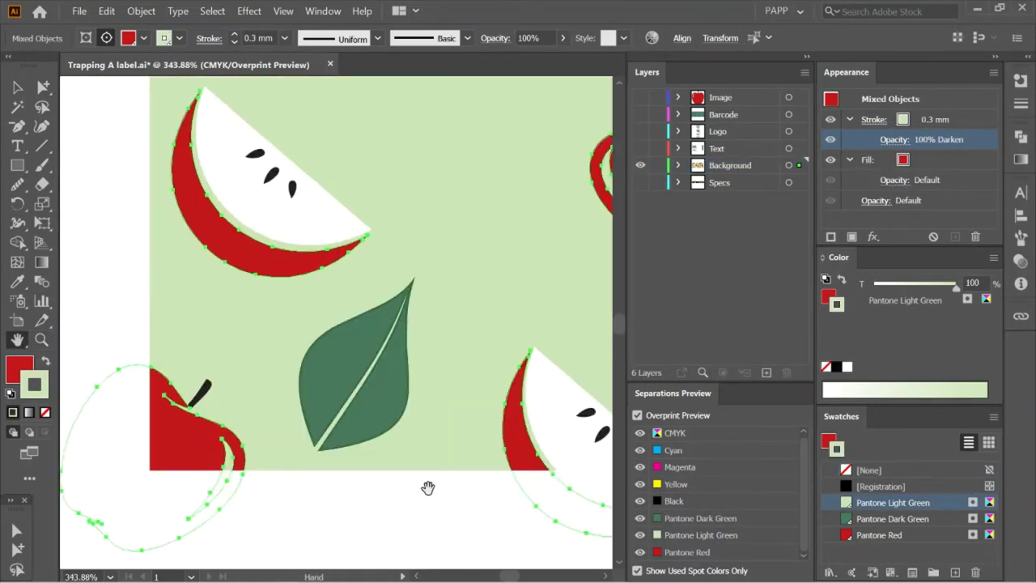
drag(179, 393, 255, 393)
drag(255, 393, 324, 324)
drag(264, 518, 446, 349)
key(ctrl+0)
Deselect the red shapes and select all black apple stems in the background pattern through their matching attributes.
key(z)
drag(114, 190, 402, 466)
key(a)
key(ctrl+shift+a)
click(373, 285)
click(213, 11)
click(426, 172)
Give the selected black apple stems a Pantone Light Green stroke 0.3 mm wide.
drag(558, 255, 410, 234)
drag(203, 326, 259, 344)
mouse_move(291, 323)
mouse_down()
mouse_move(363, 153)
mouse_move(350, 113)
mouse_up()
click(886, 505)
double_click(955, 120)
text(0.3)
Set the blending mode of the stems' light green stroke to Darken.
click(895, 140)
click(764, 171)
click(748, 204)
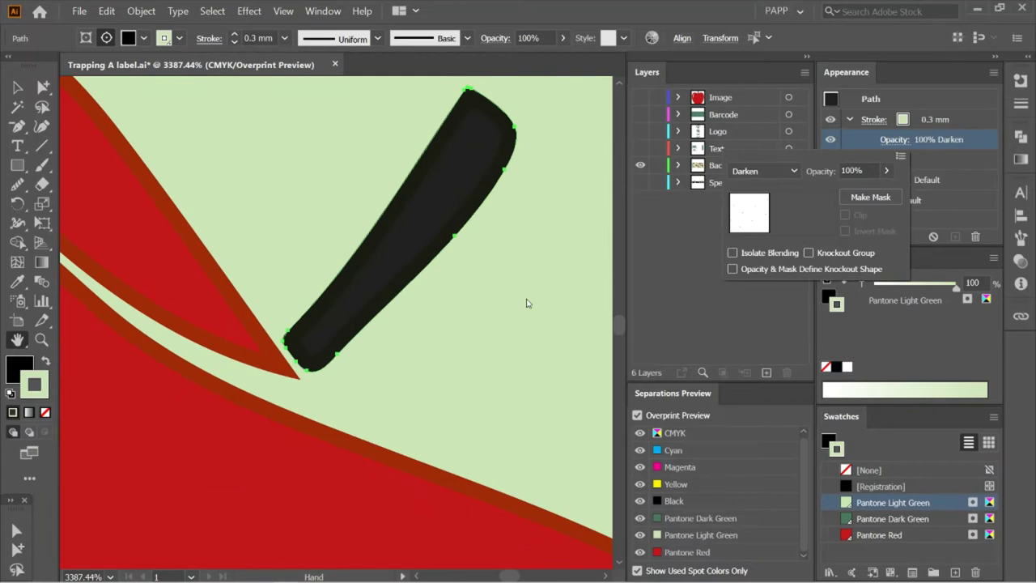
click(914, 357)
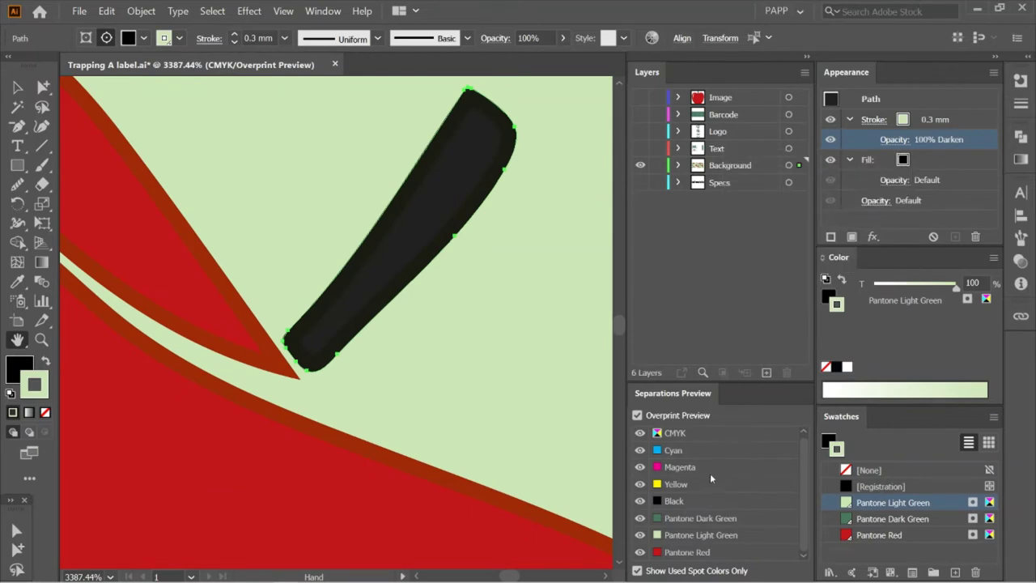
Check the stem's trap by switching the Black and Pantone Light Green separations off and on.
click(680, 500)
click(680, 500)
click(684, 535)
click(684, 535)
click(684, 536)
click(684, 536)
click(676, 503)
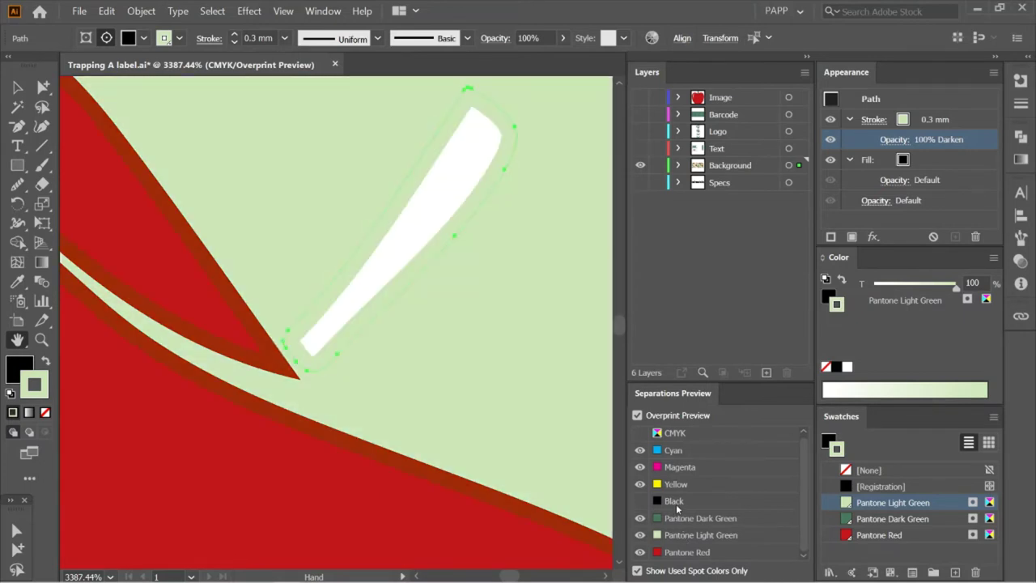
click(676, 504)
key(ctrl+0)
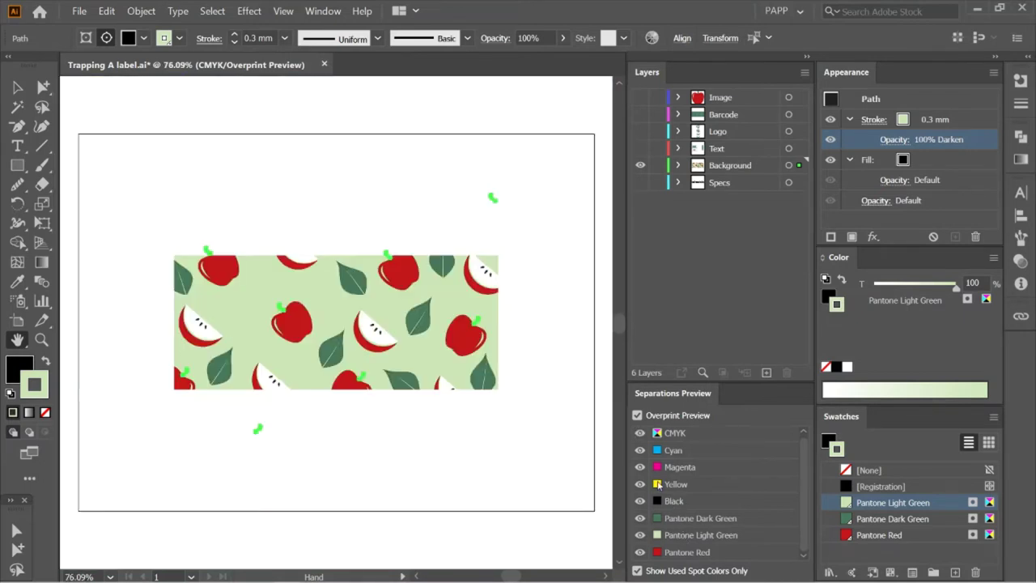
Check the trap around a red apple slice with the Pantone Red separation switched off and on.
key(z)
drag(161, 318, 235, 388)
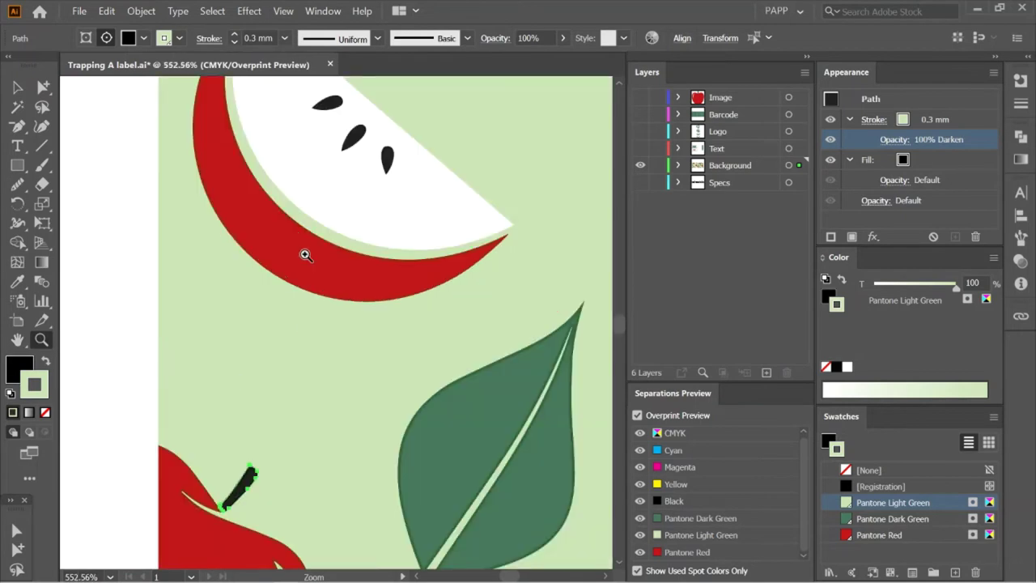
drag(235, 175, 417, 359)
click(710, 554)
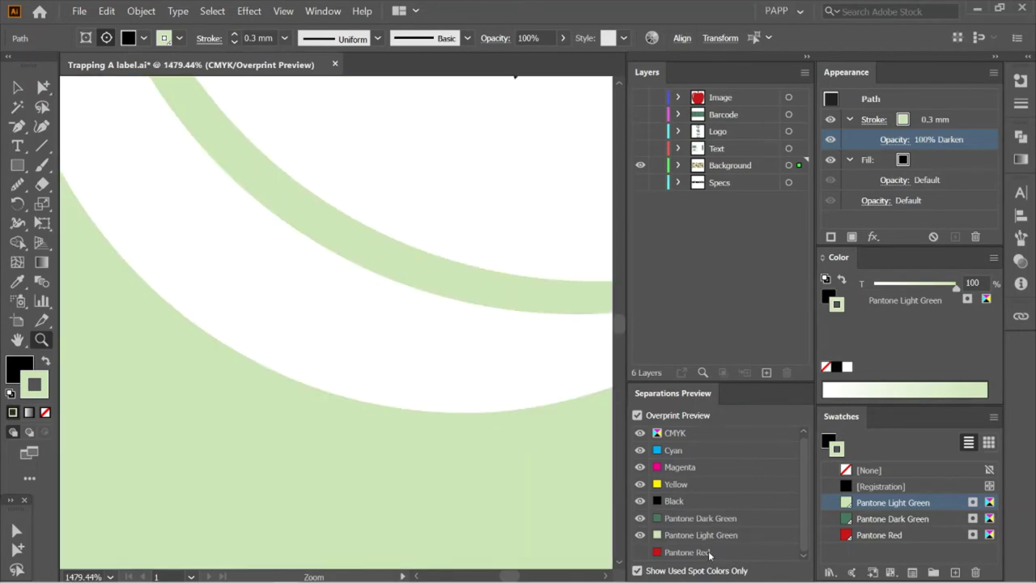
click(710, 554)
key(ctrl+0)
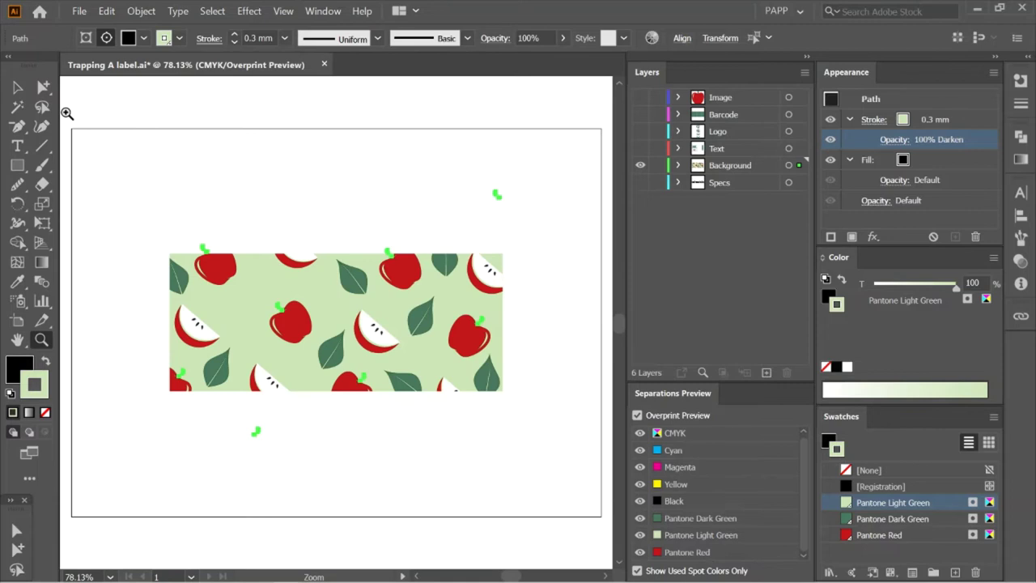
Deselect the stems and show the Image, Barcode, Logo and Text layers.
click(43, 87)
click(478, 165)
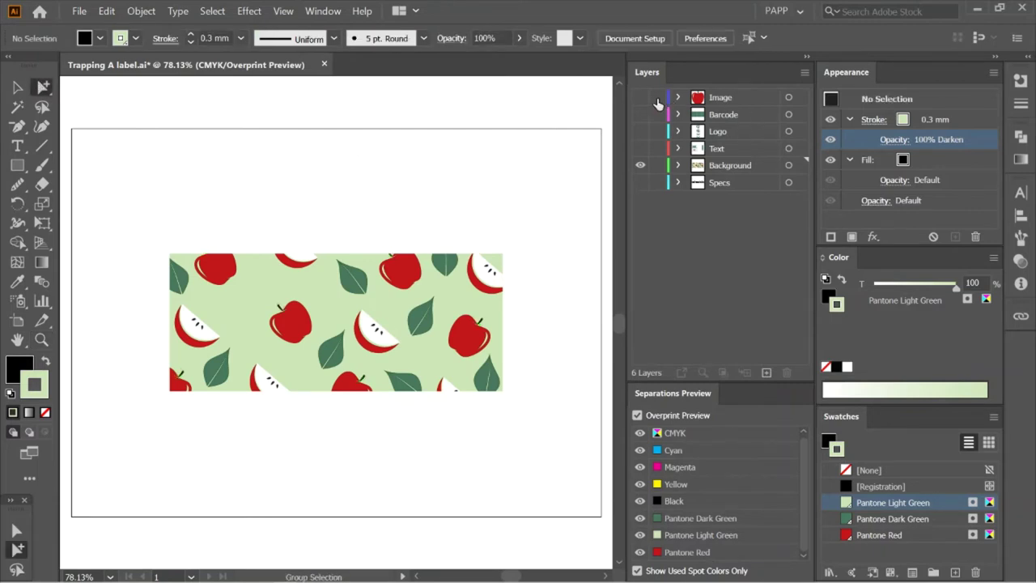
drag(644, 98, 646, 154)
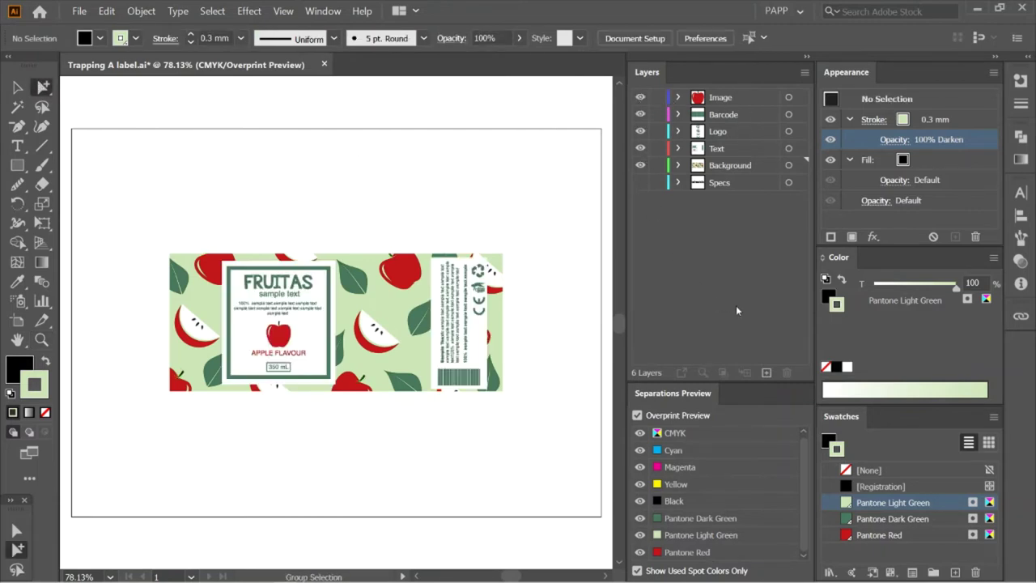
Inspect the front panel, its apple and the barcode panel, switching the Pantone Dark Green and Pantone Red separations off and on.
key(z)
drag(203, 255, 342, 388)
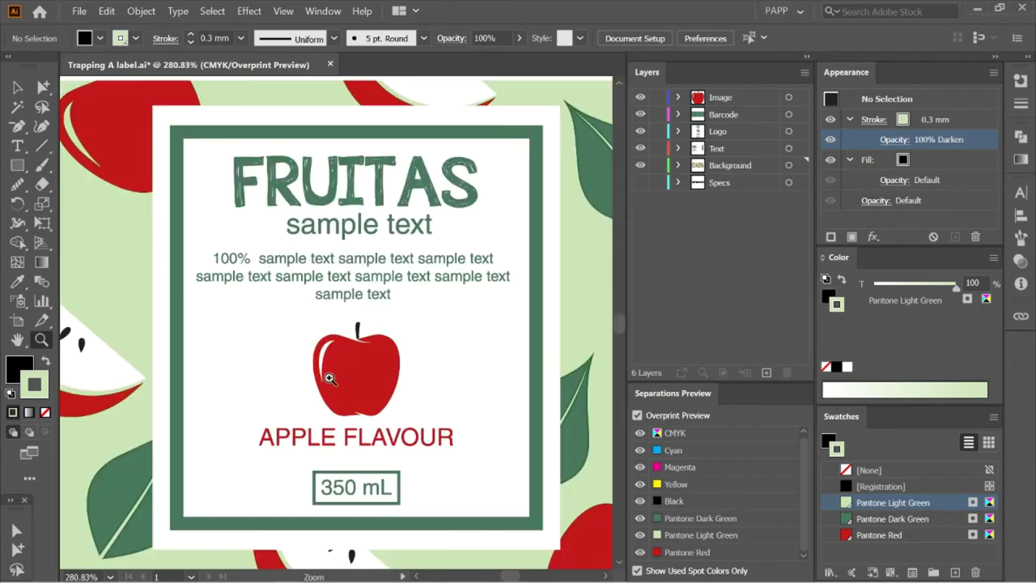
click(731, 518)
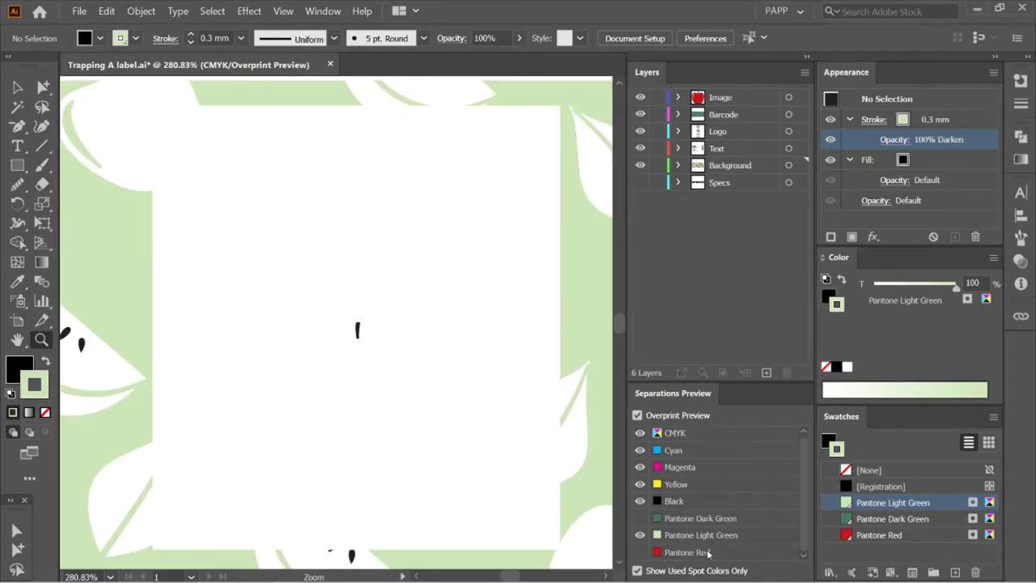
click(706, 552)
click(694, 520)
drag(344, 326, 378, 351)
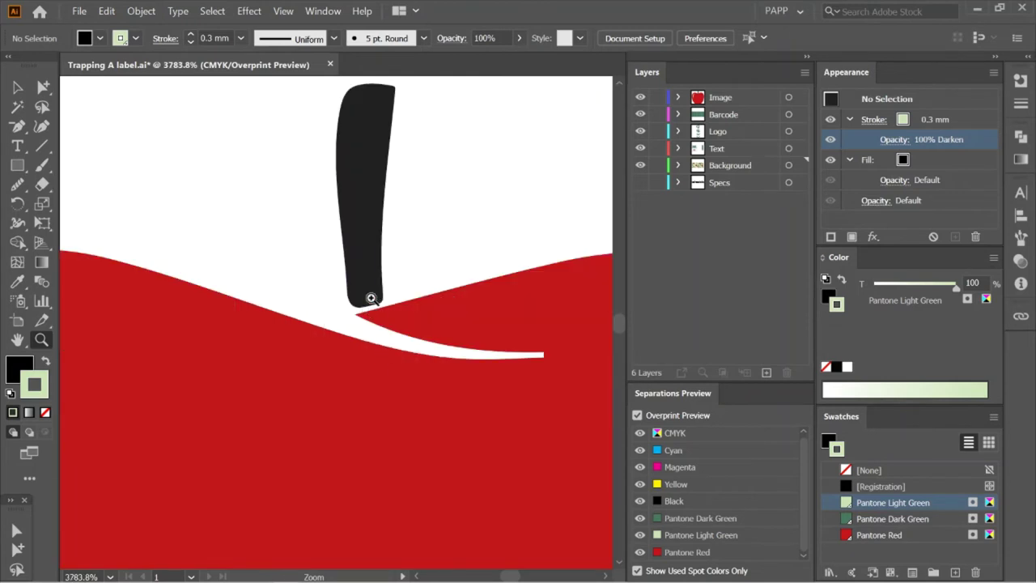
key(ctrl+0)
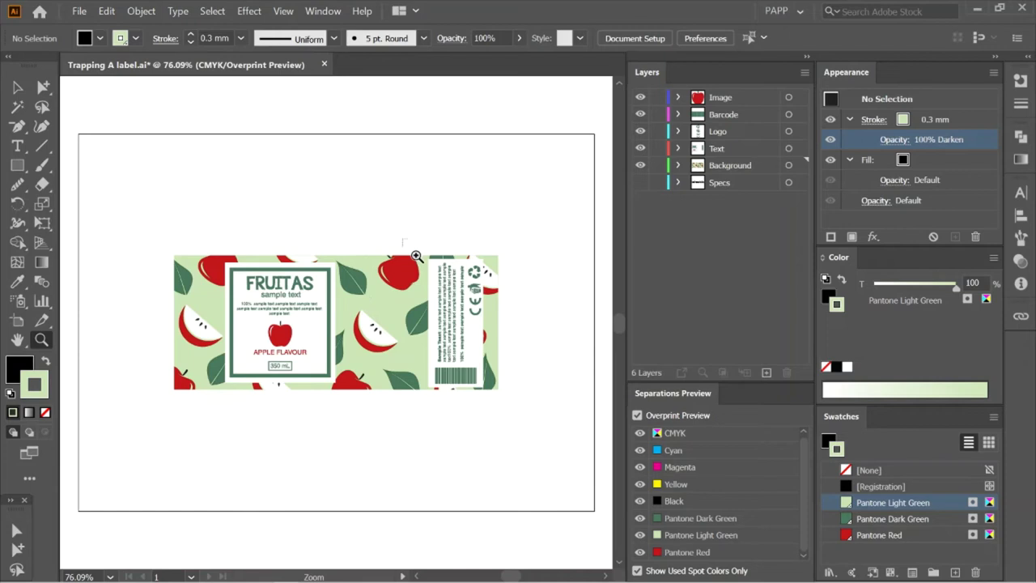
drag(407, 251, 526, 429)
click(692, 522)
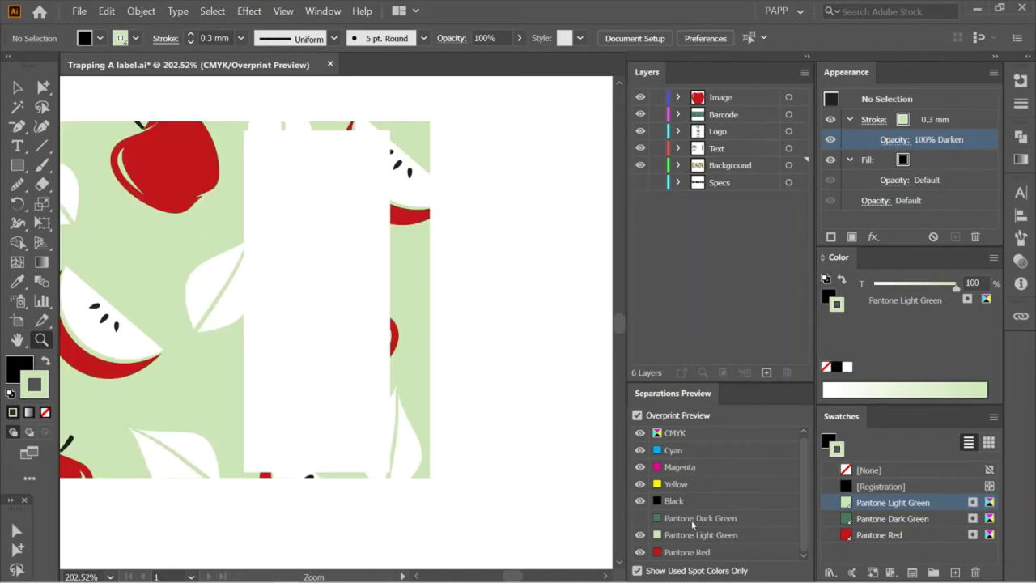
click(692, 520)
key(ctrl+0)
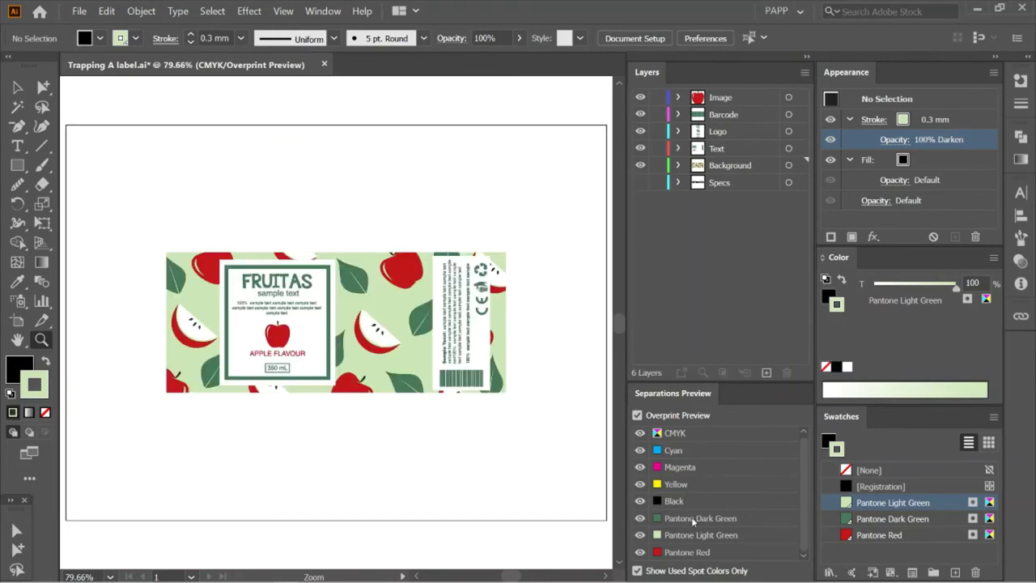
Add a new layer above the Image layer and draw a rectangle without a stroke covering the whole label.
click(748, 96)
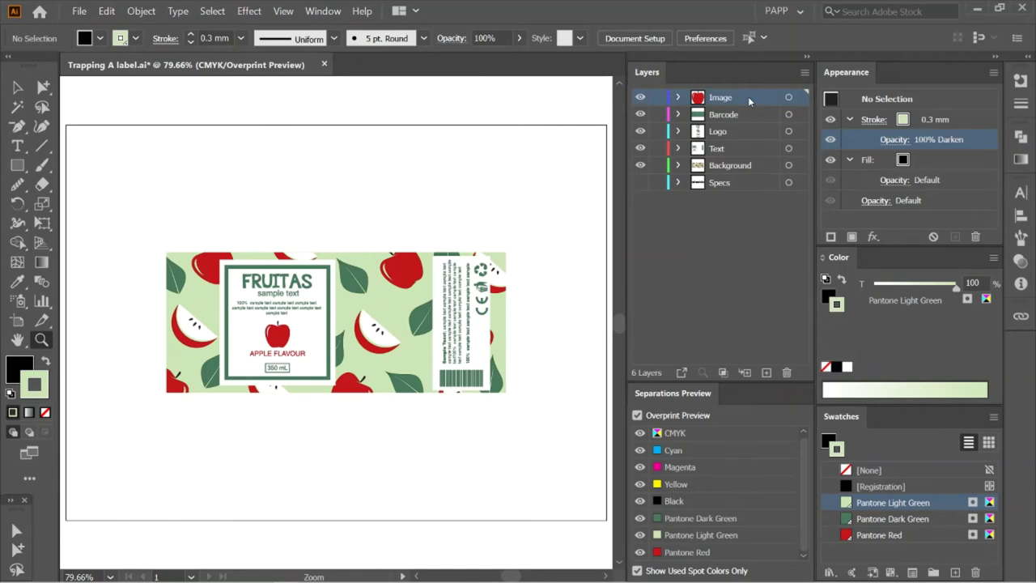
click(767, 373)
key(m)
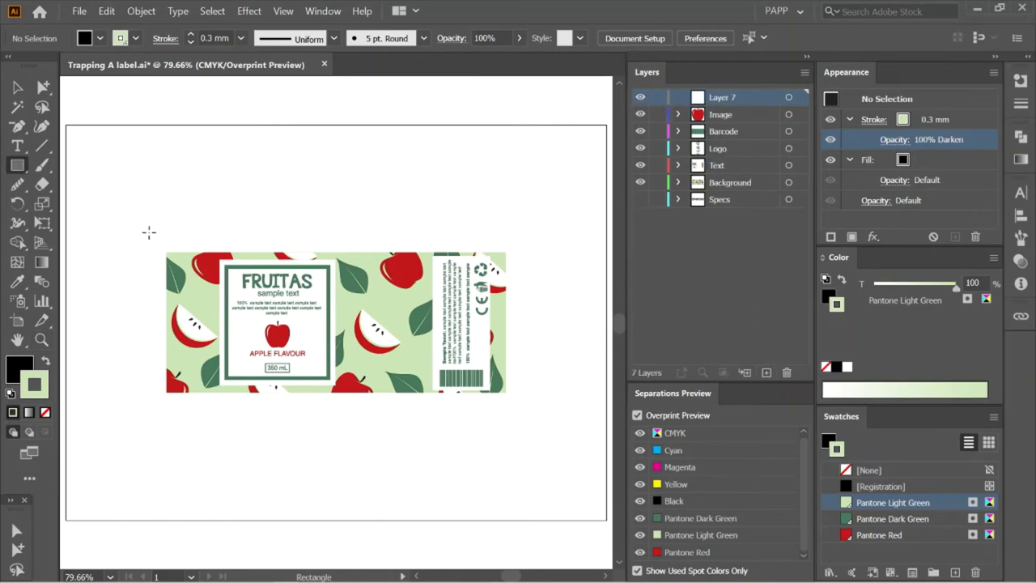
drag(149, 232, 525, 412)
click(977, 236)
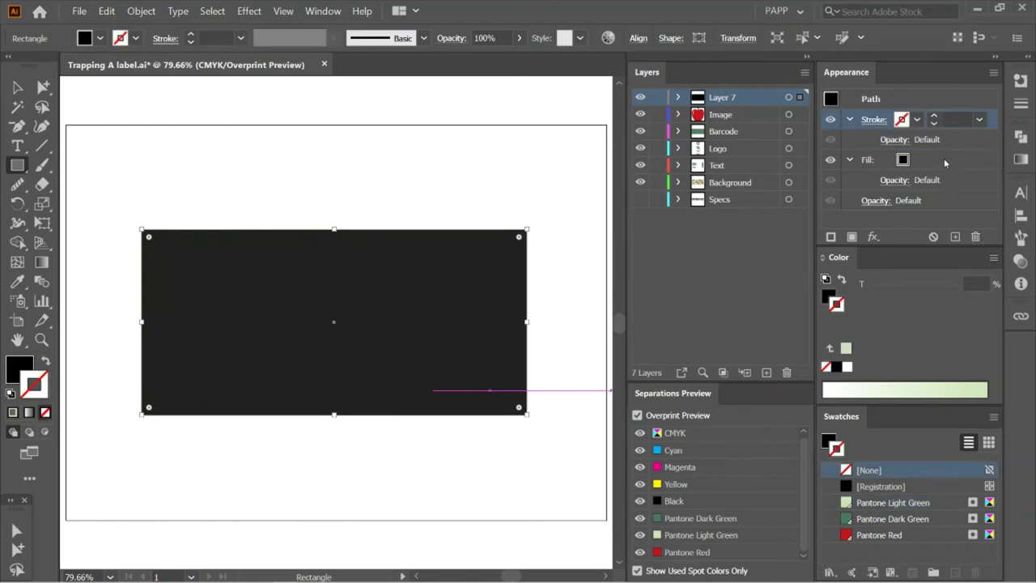
Fill the covering rectangle with white at 50% opacity, and lock all layers.
click(947, 161)
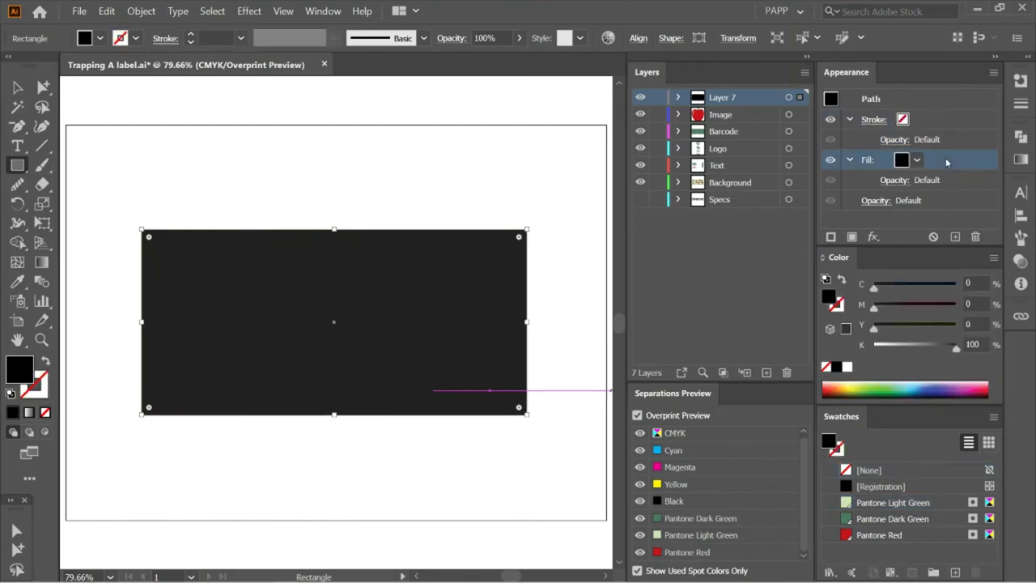
click(846, 367)
click(893, 181)
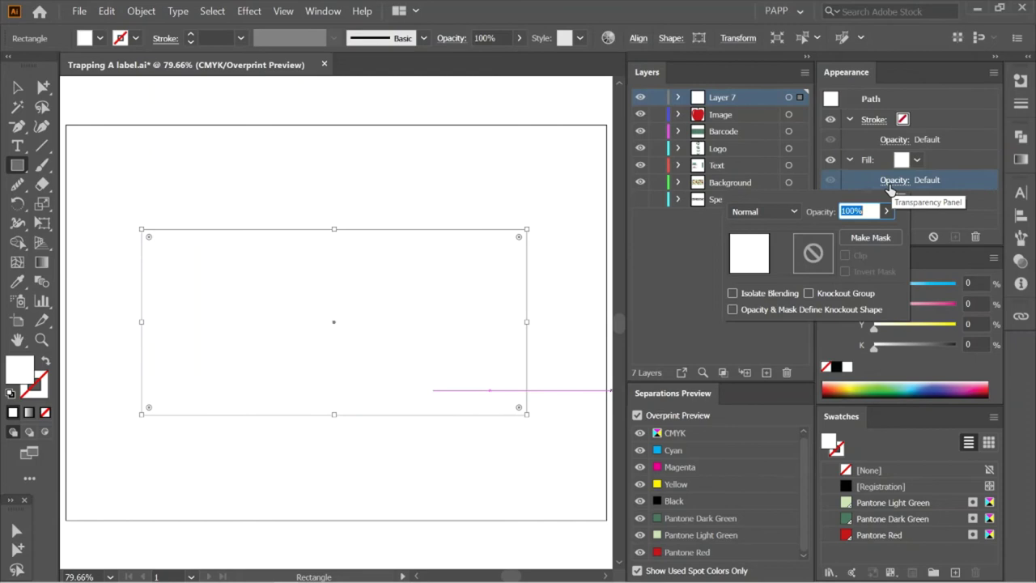
text(5)
key(Return)
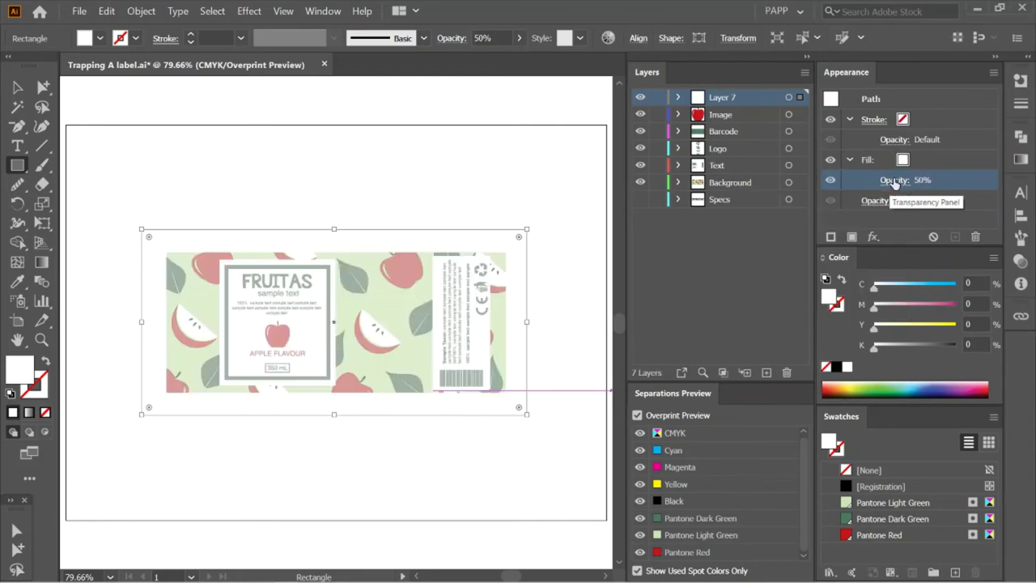
drag(659, 98, 663, 224)
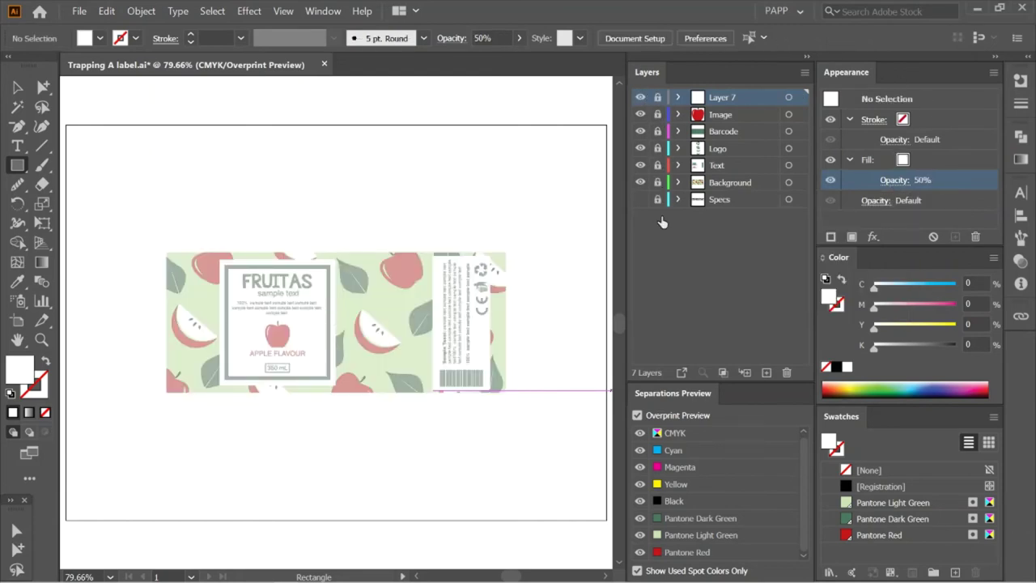
Examine the faded artwork along the label's left end from its upper edge down to its lower edge.
key(z)
drag(157, 238, 262, 312)
key(h)
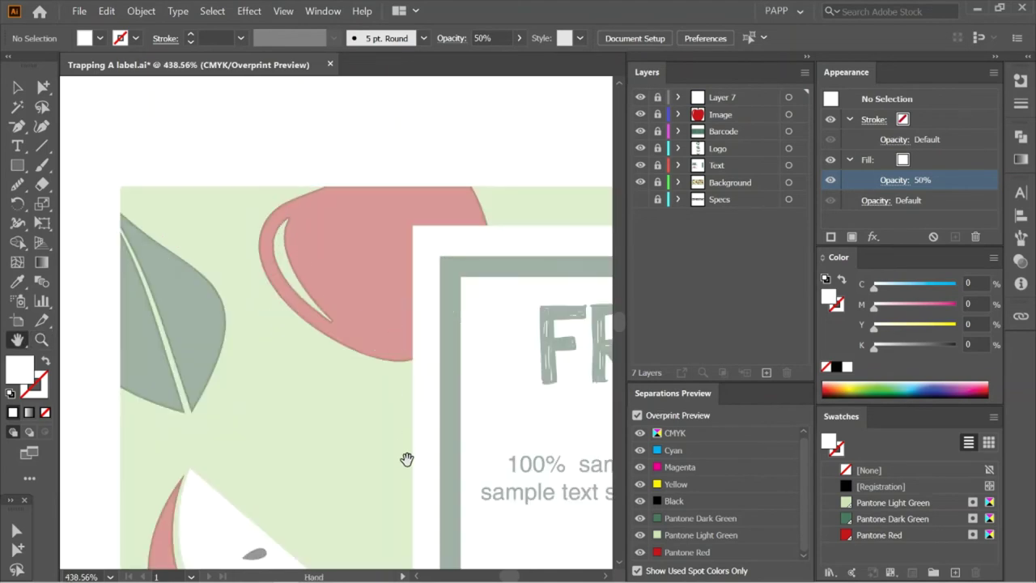
drag(404, 459, 432, 178)
drag(409, 458, 389, 174)
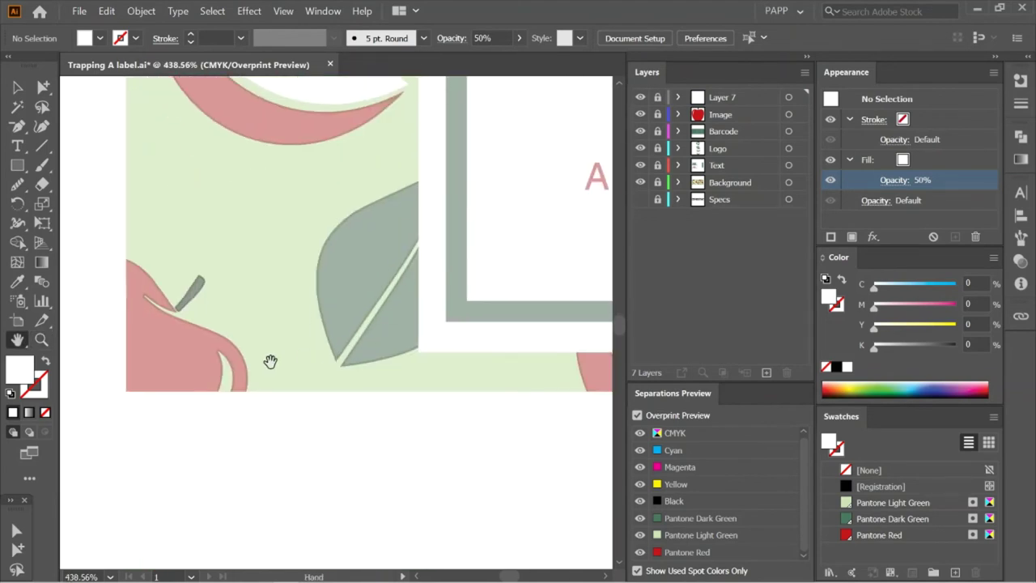